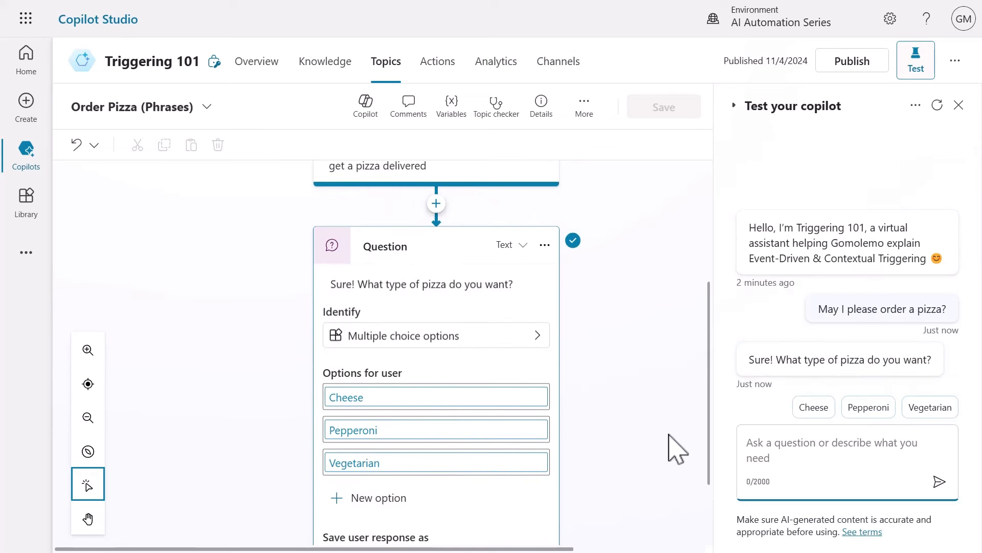
Review the trigger phrases and the first question of the Order Pizza (Phrases) topic
{"action": "scroll", "coordinate": [678, 449], "scroll_direction": "up", "scroll_amount": 4}
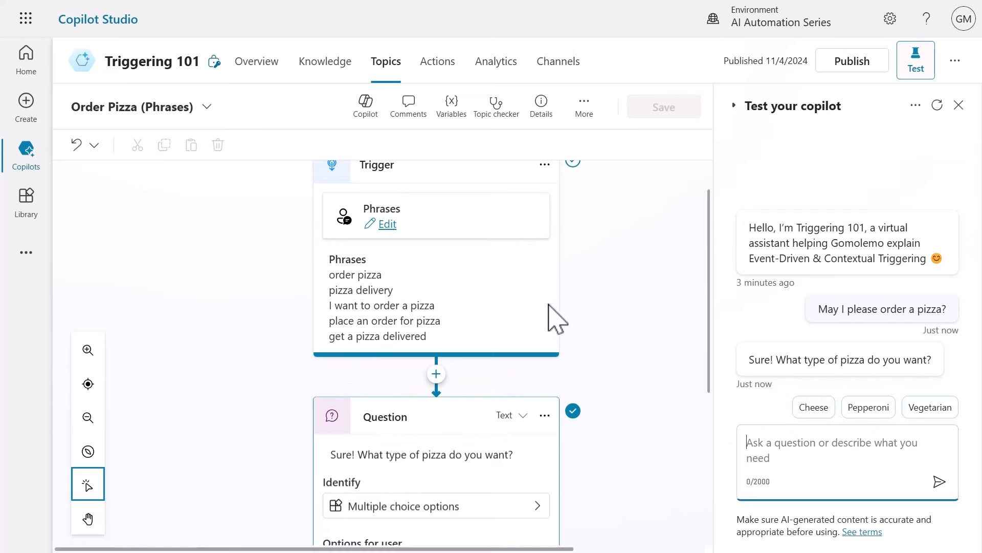
{"action": "scroll", "coordinate": [481, 302], "scroll_direction": "down", "scroll_amount": 1}
{"action": "scroll", "coordinate": [483, 307], "scroll_direction": "down", "scroll_amount": 1}
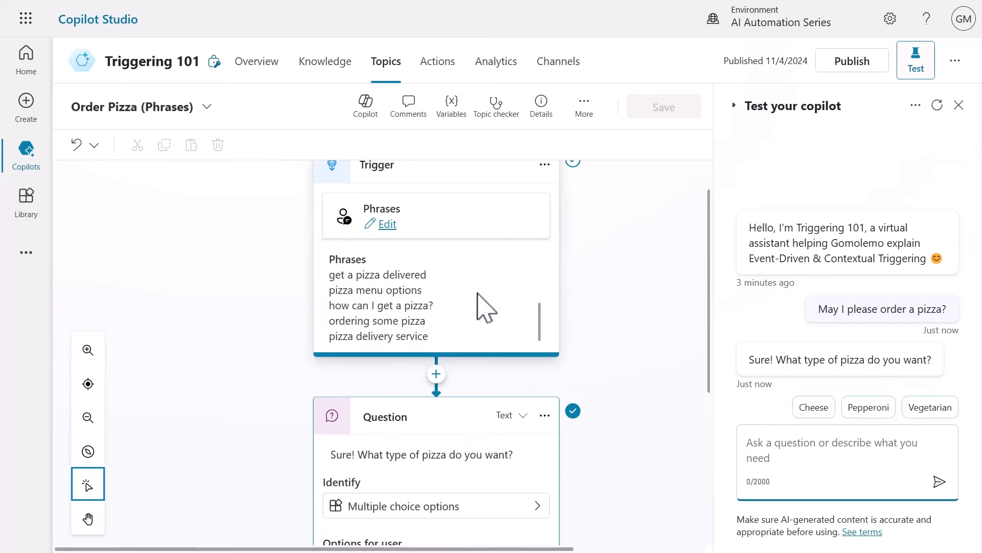
{"action": "scroll", "coordinate": [483, 307], "scroll_direction": "down", "scroll_amount": 1}
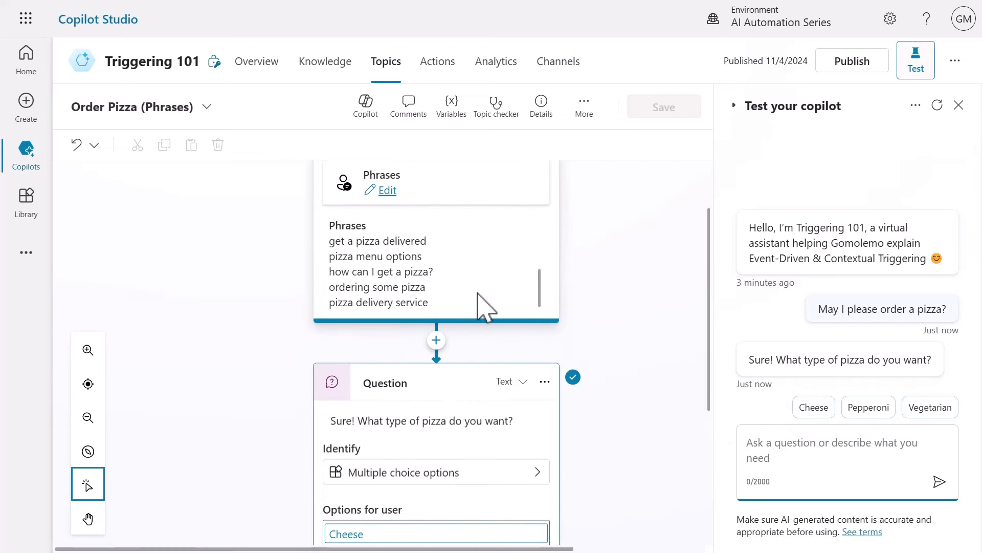
{"action": "left_click", "coordinate": [651, 319]}
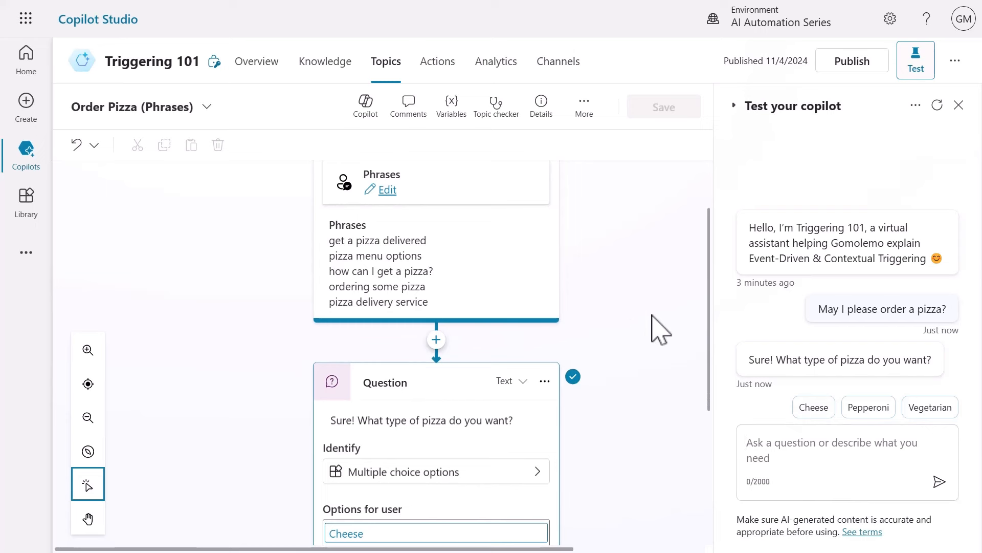
Create a new blank topic and change its trigger to Activity received
{"action": "left_click", "coordinate": [387, 72]}
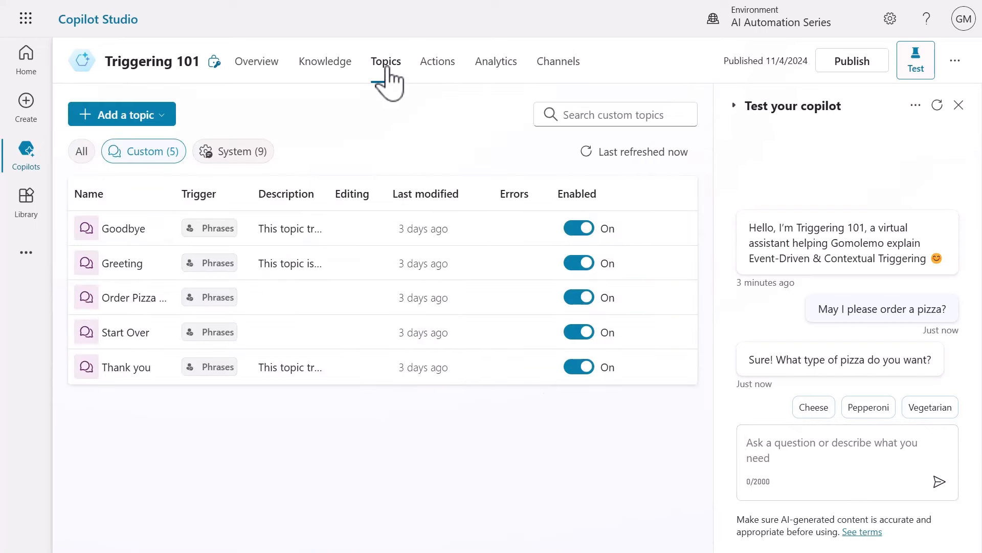
{"action": "left_click", "coordinate": [142, 115]}
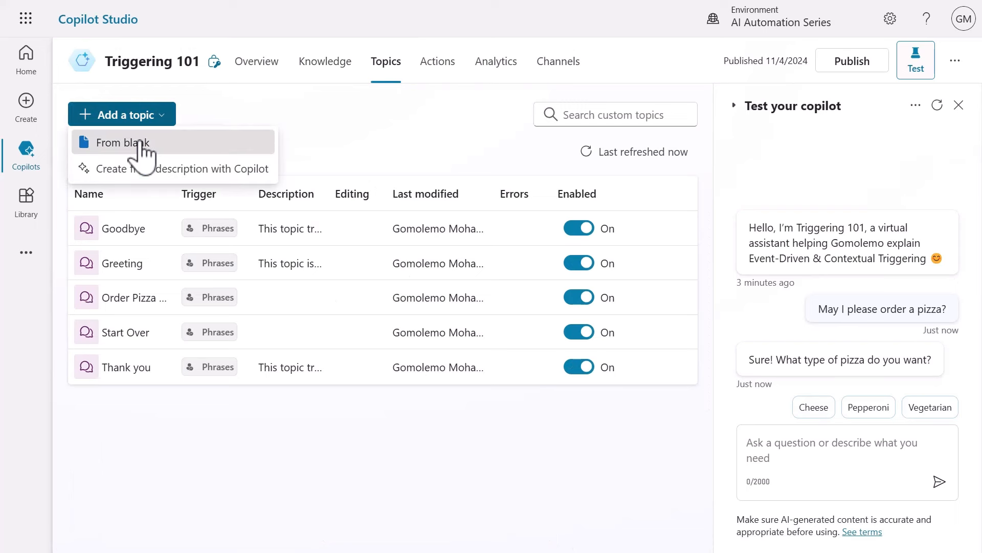
{"action": "left_click", "coordinate": [142, 146]}
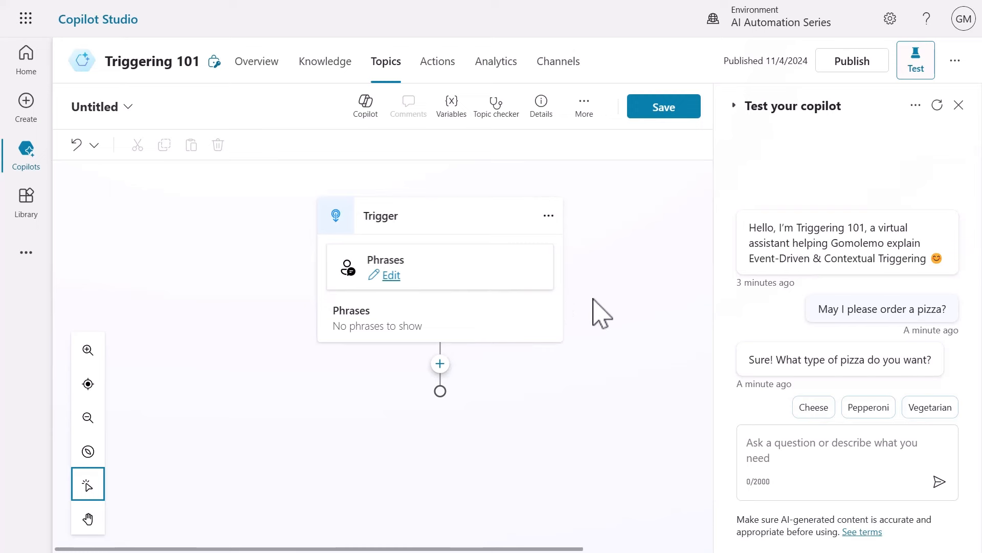
{"action": "mouse_move", "coordinate": [527, 277]}
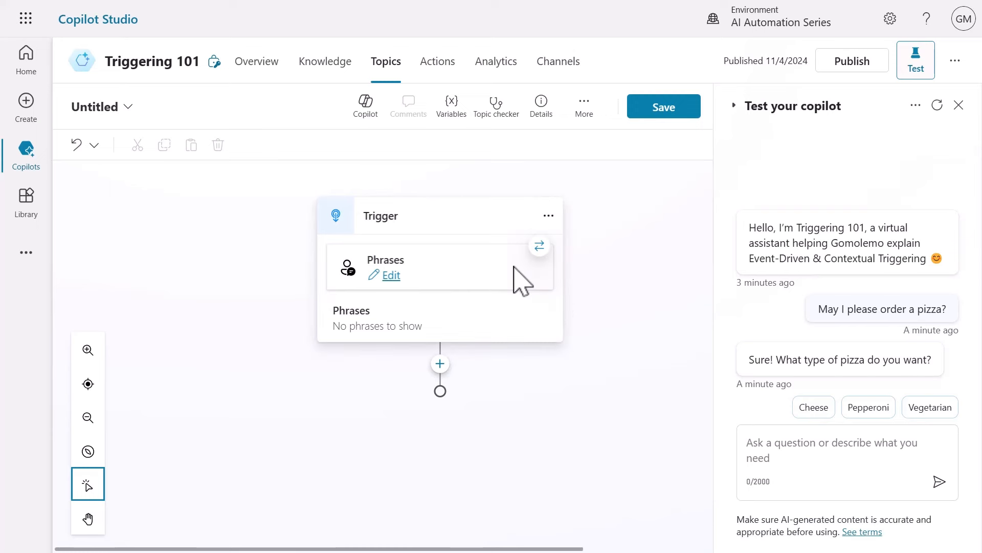
{"action": "left_click", "coordinate": [540, 248]}
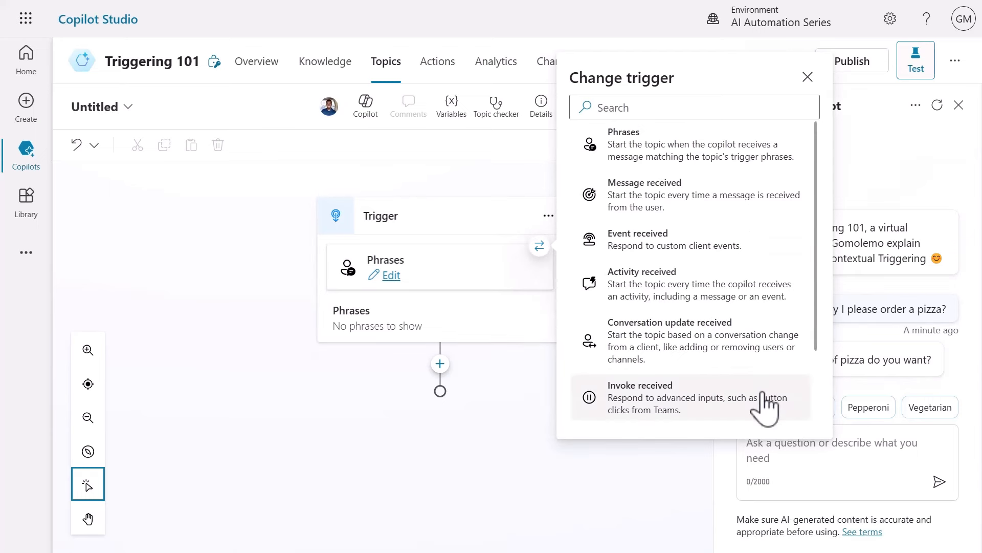
{"action": "left_click", "coordinate": [748, 286]}
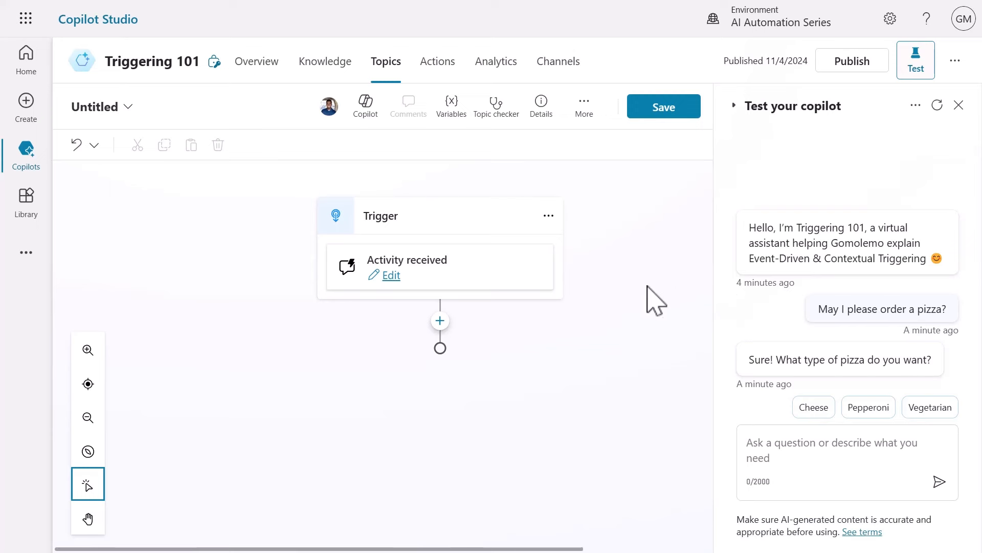
Set the Activity received trigger's activity type to Message reaction
{"action": "left_click", "coordinate": [392, 276]}
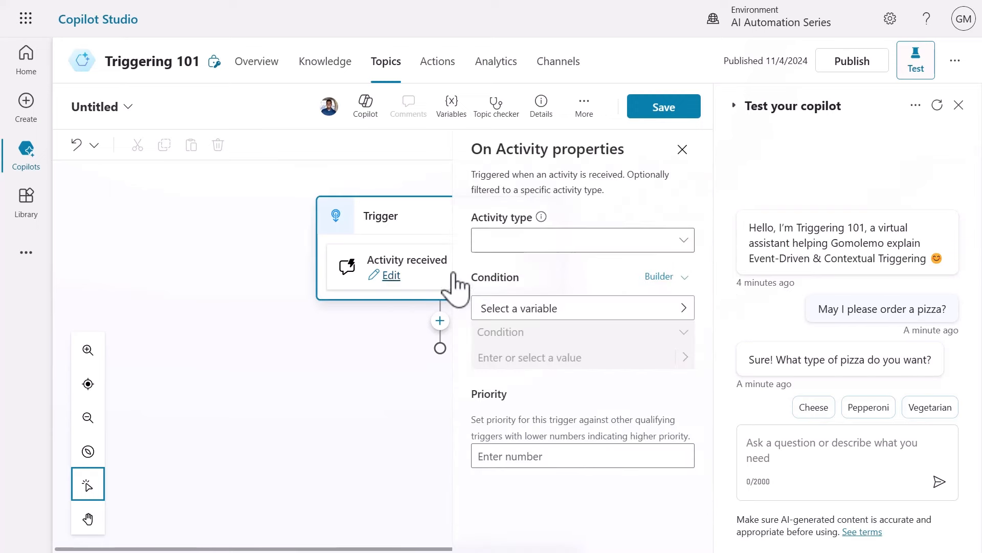
{"action": "left_click", "coordinate": [685, 245]}
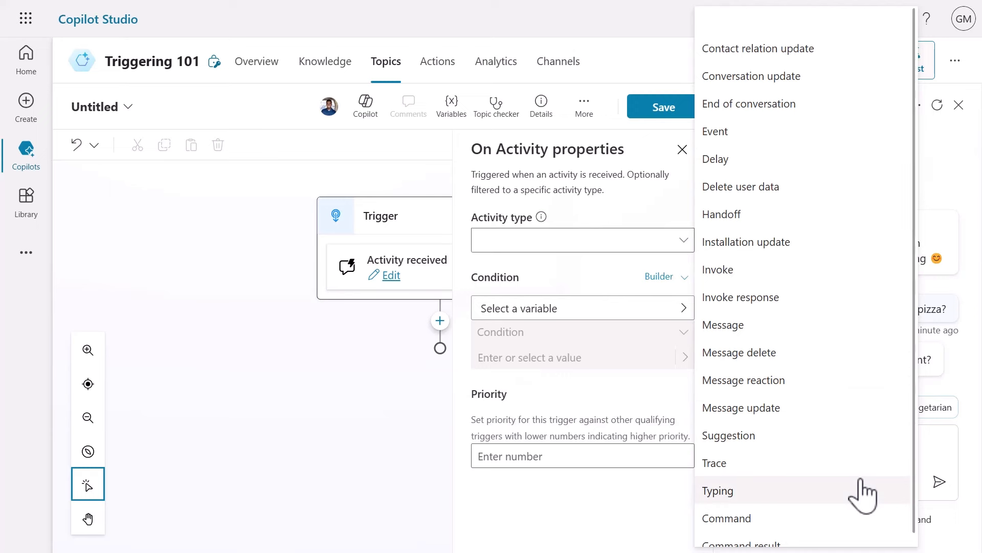
{"action": "scroll", "coordinate": [862, 481], "scroll_direction": "down", "scroll_amount": 1}
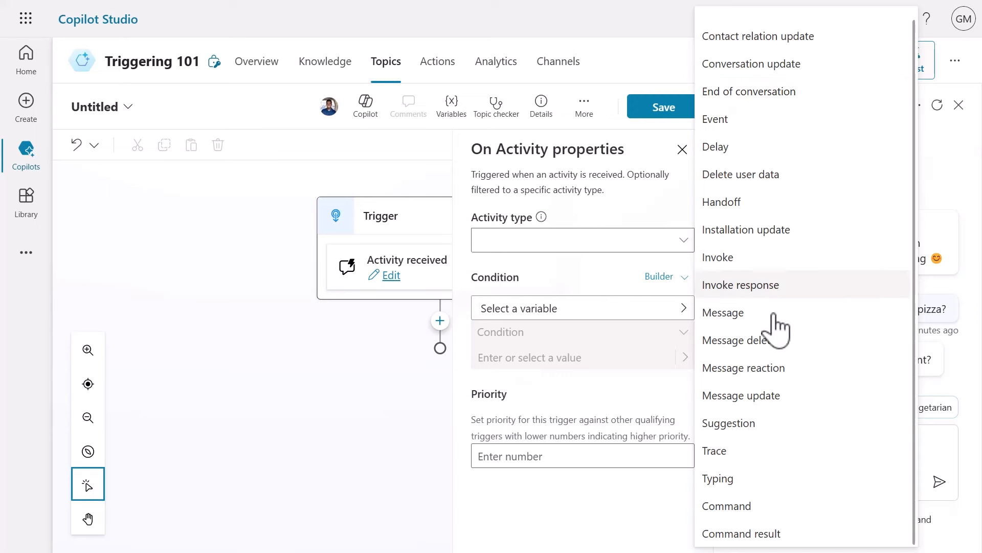
{"action": "left_click", "coordinate": [808, 376]}
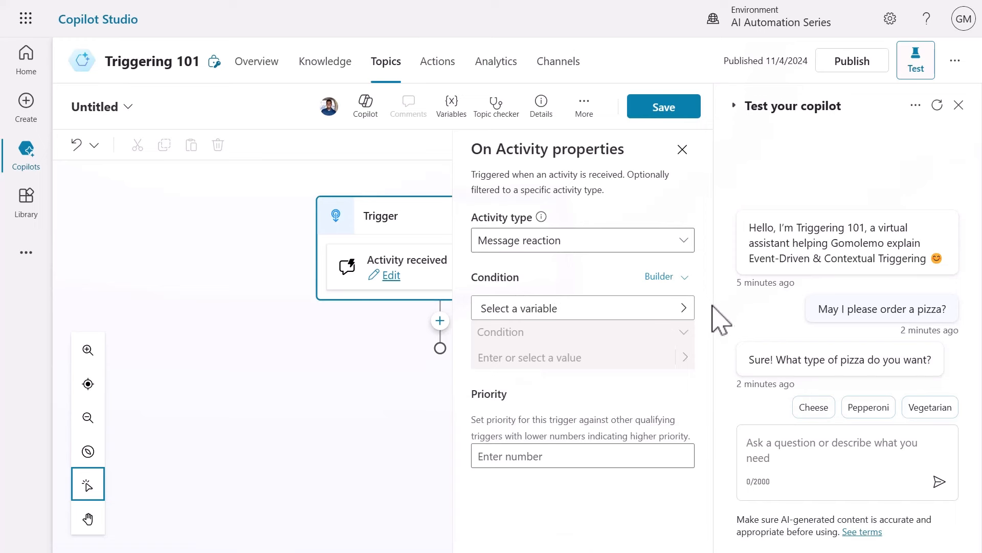
Add a trigger condition requiring the system variable Activity.Channel to be equal to MsTeams
{"action": "left_click", "coordinate": [684, 309]}
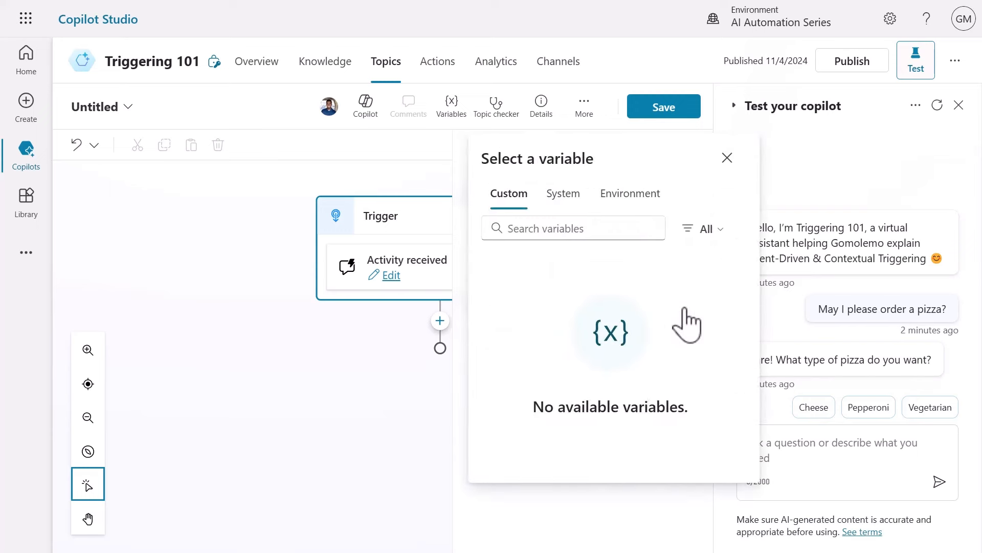
{"action": "left_click", "coordinate": [568, 194]}
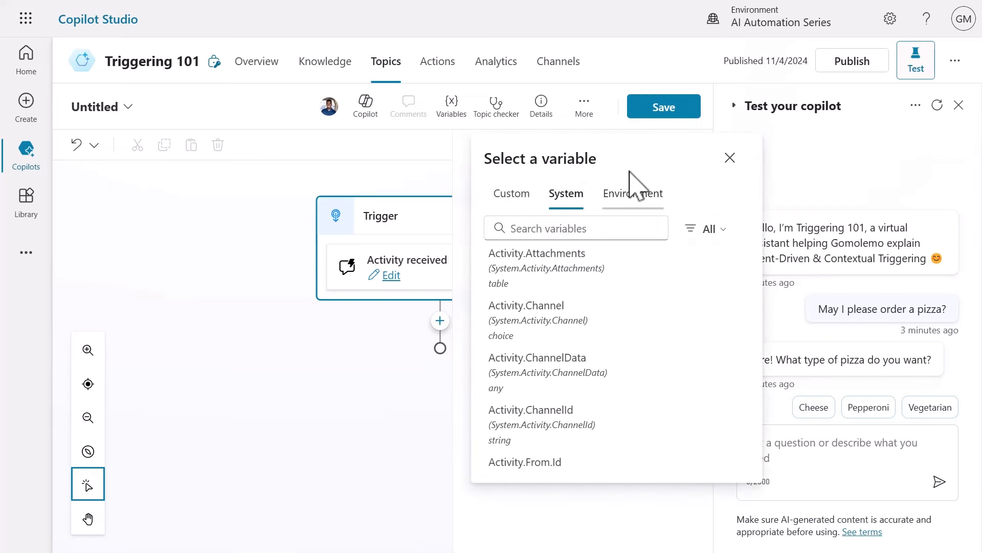
{"action": "left_click", "coordinate": [625, 223]}
{"action": "type", "text": "channel"}
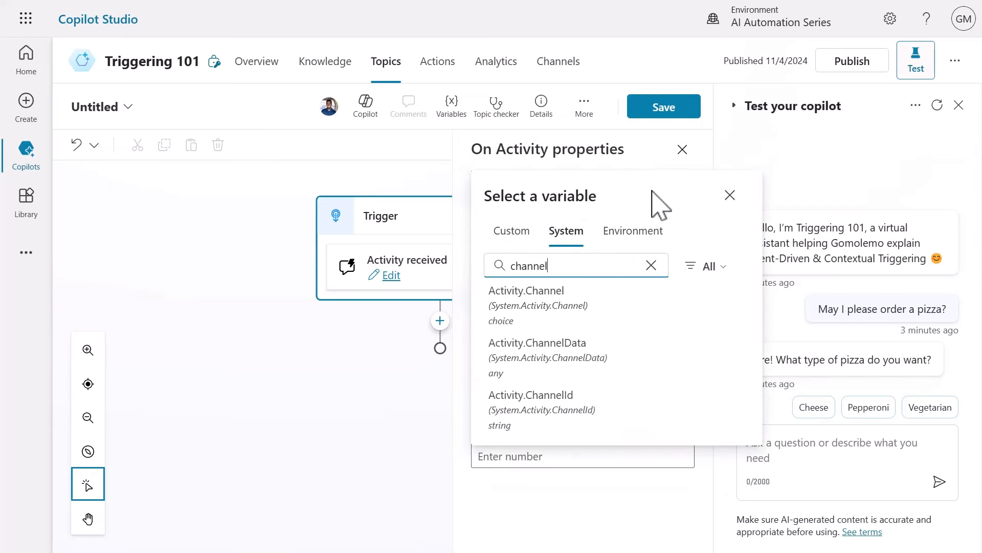
{"action": "left_click", "coordinate": [594, 306]}
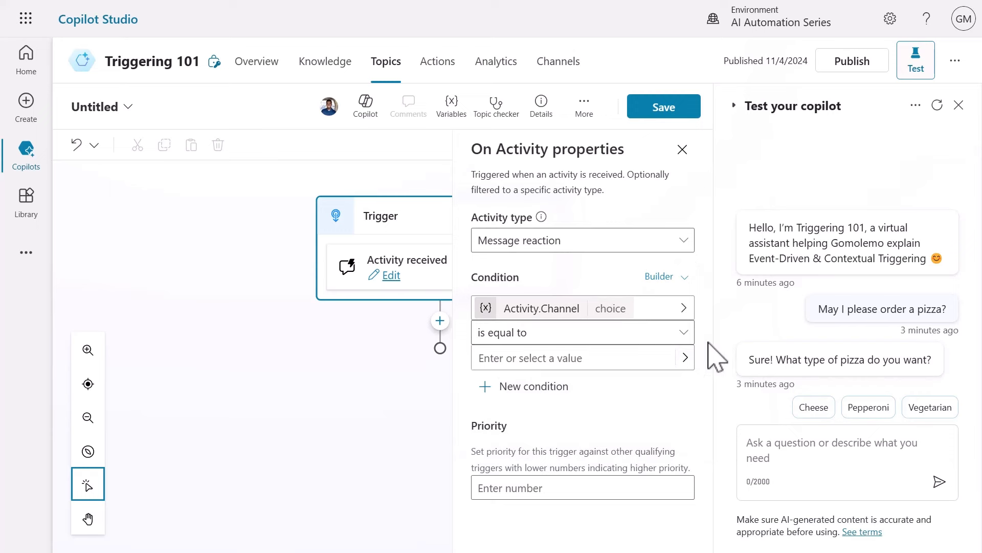
{"action": "left_click", "coordinate": [622, 355]}
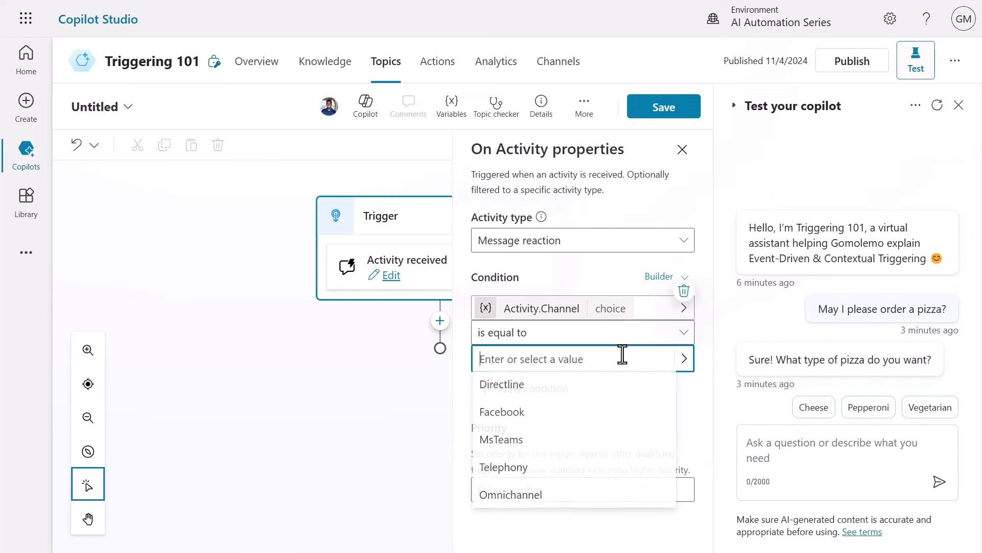
{"action": "left_click", "coordinate": [554, 443]}
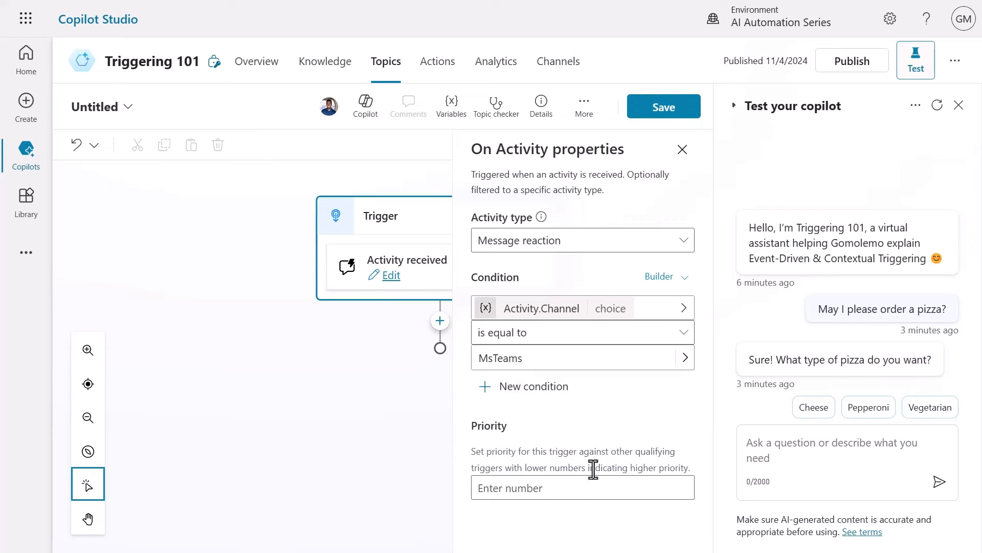
{"action": "left_click", "coordinate": [584, 483]}
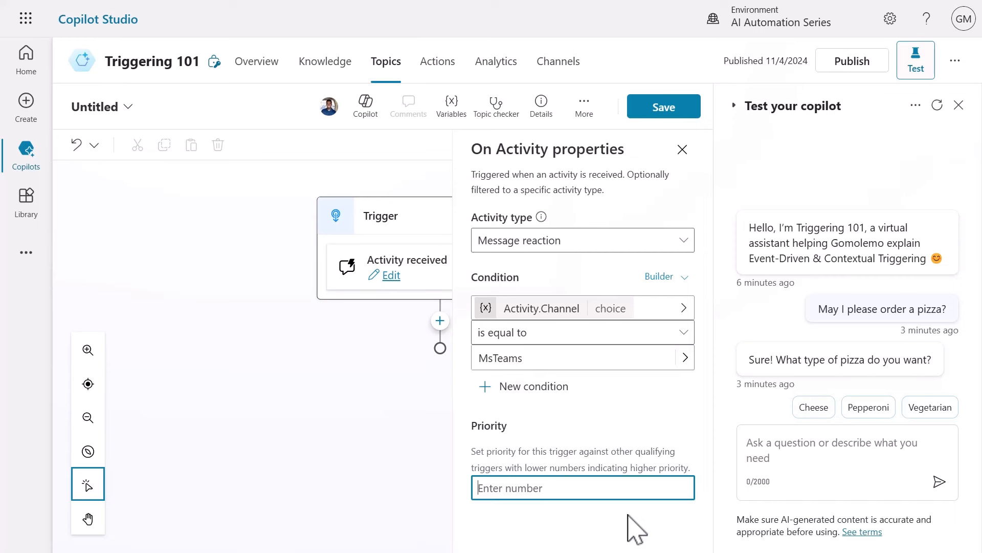
{"action": "type", "text": "1"}
{"action": "key", "text": "BackSpace"}
{"action": "type", "text": "7"}
{"action": "key", "text": "BackSpace"}
{"action": "left_click", "coordinate": [635, 530]}
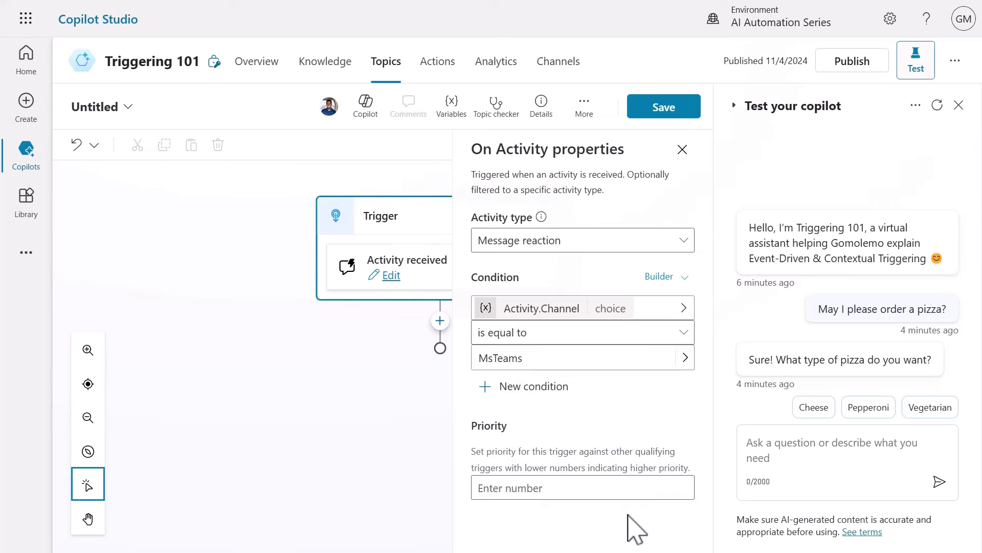
Add a message node after the trigger reading "Thanks for your reaction! Let me know if there is anything more I can help with."
{"action": "left_click", "coordinate": [682, 149]}
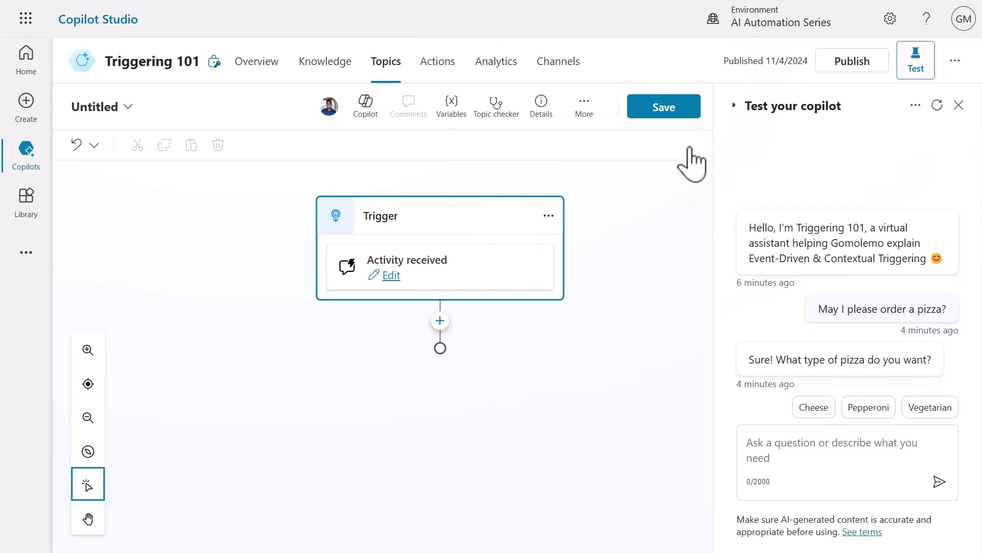
{"action": "left_click", "coordinate": [440, 321]}
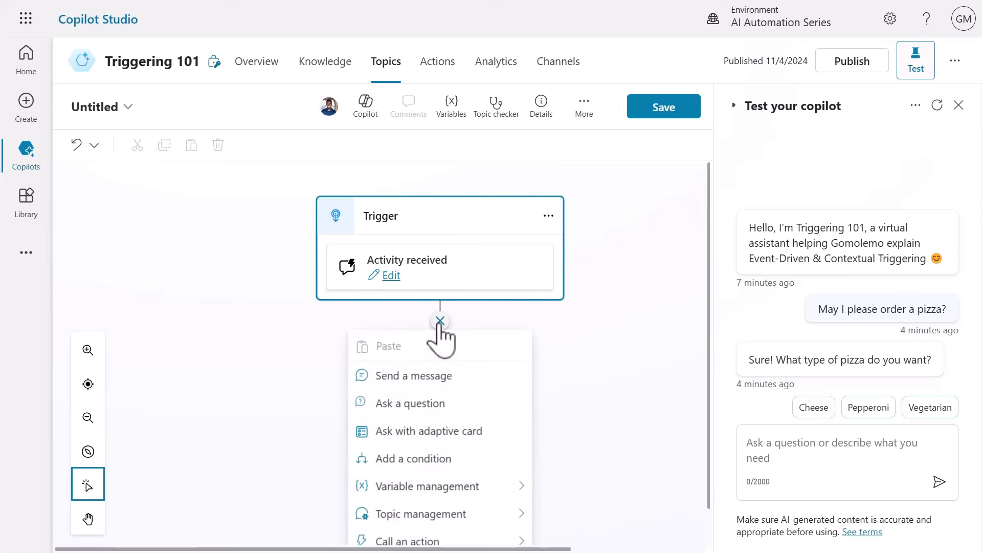
{"action": "left_click", "coordinate": [432, 378]}
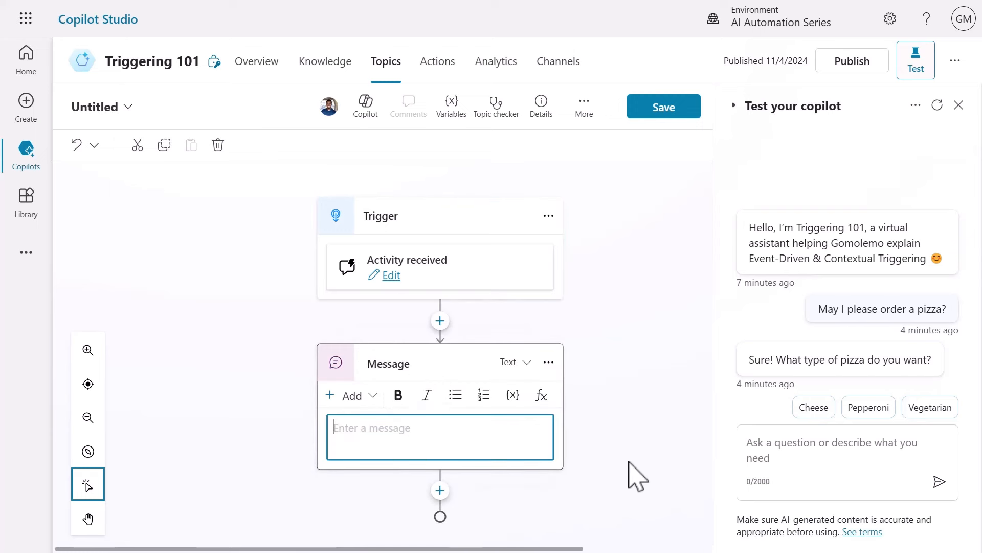
{"action": "type", "text": "Thanks for your reaction! Let me know if there is anything more I can help with."}
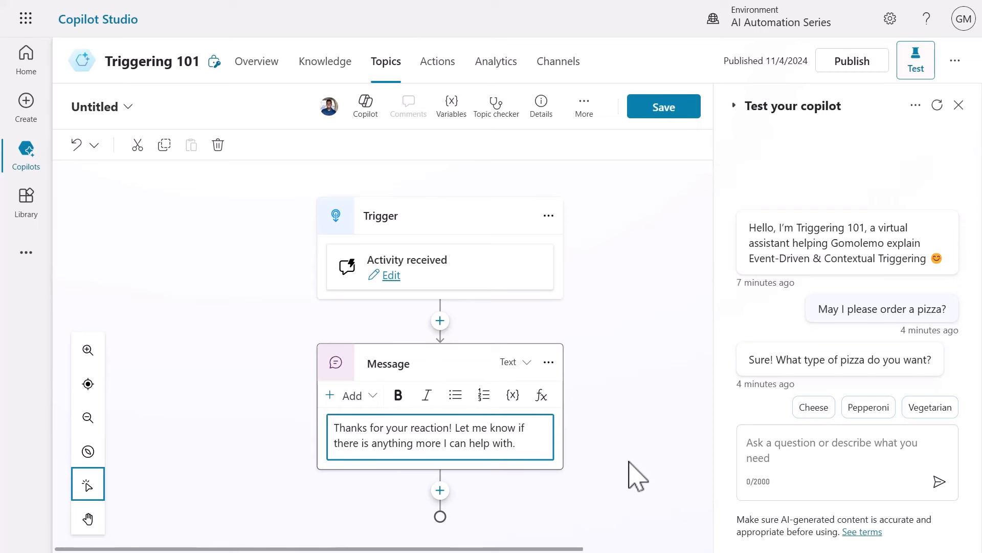
{"action": "left_click", "coordinate": [636, 476]}
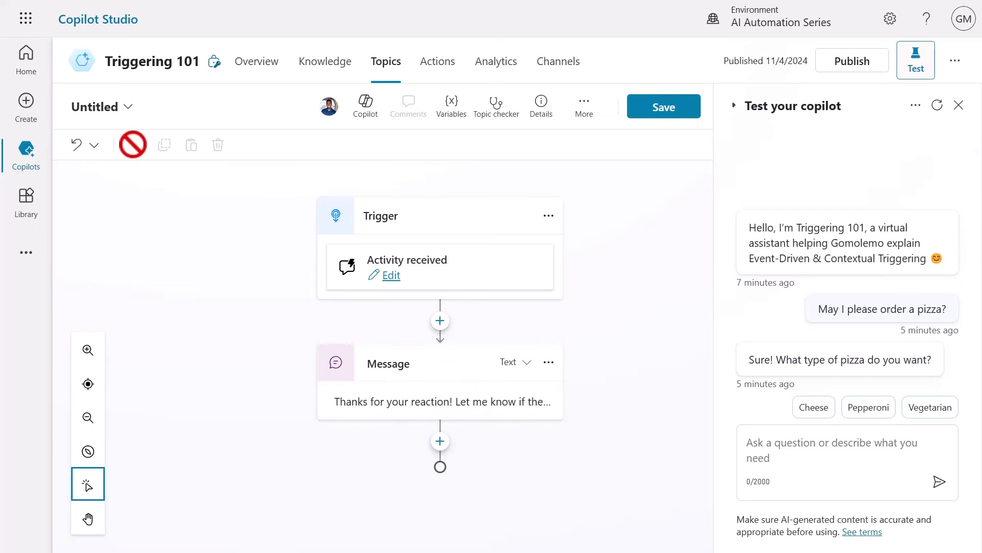
Rename the untitled topic as "Reaction Topic"
{"action": "left_click", "coordinate": [94, 106]}
{"action": "type", "text": "Reaction Topic"}
{"action": "key", "text": "Return"}
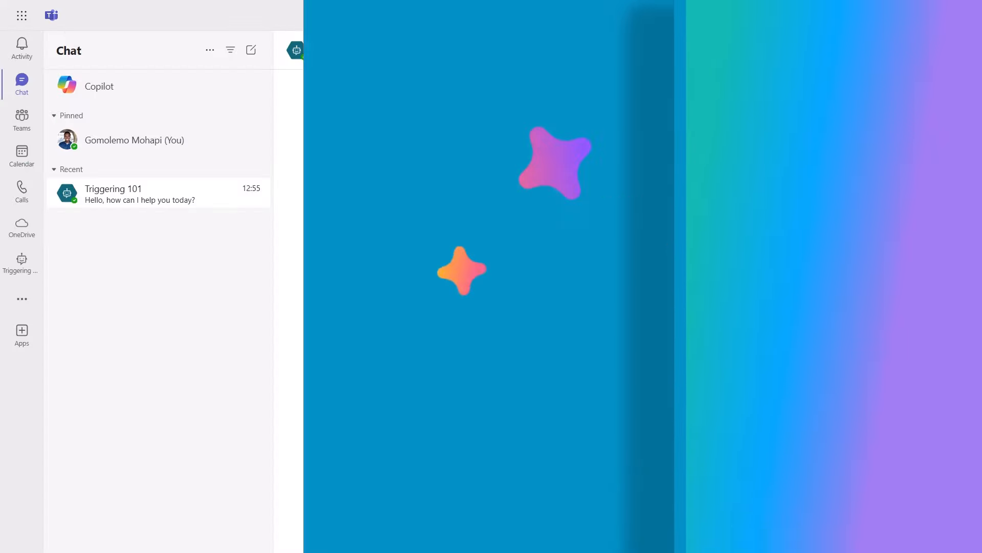
In the Teams chat with Triggering 101, send "Explain C# in one sentence" and add a reaction to the copilot's answer
{"action": "key", "text": "Return"}
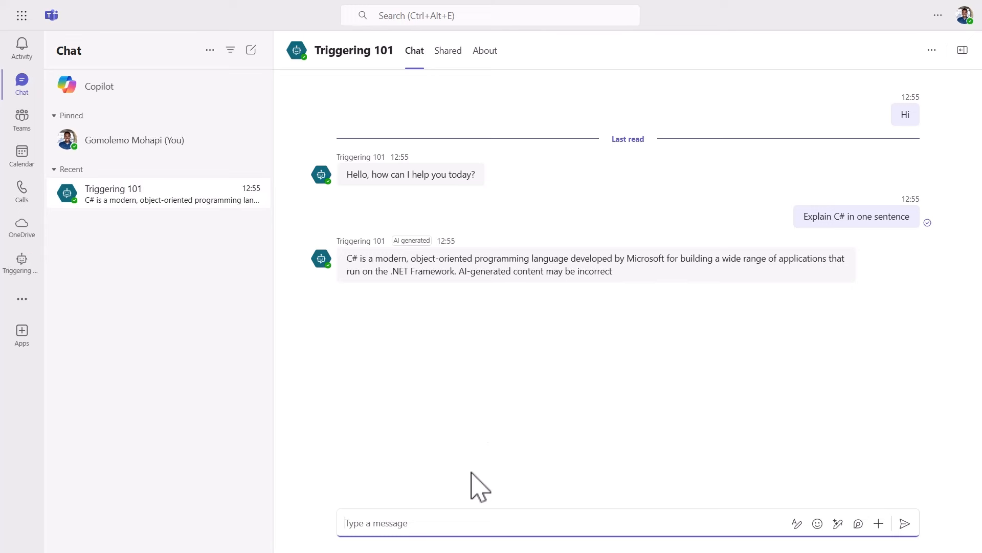
{"action": "mouse_move", "coordinate": [534, 263]}
{"action": "left_click", "coordinate": [716, 237]}
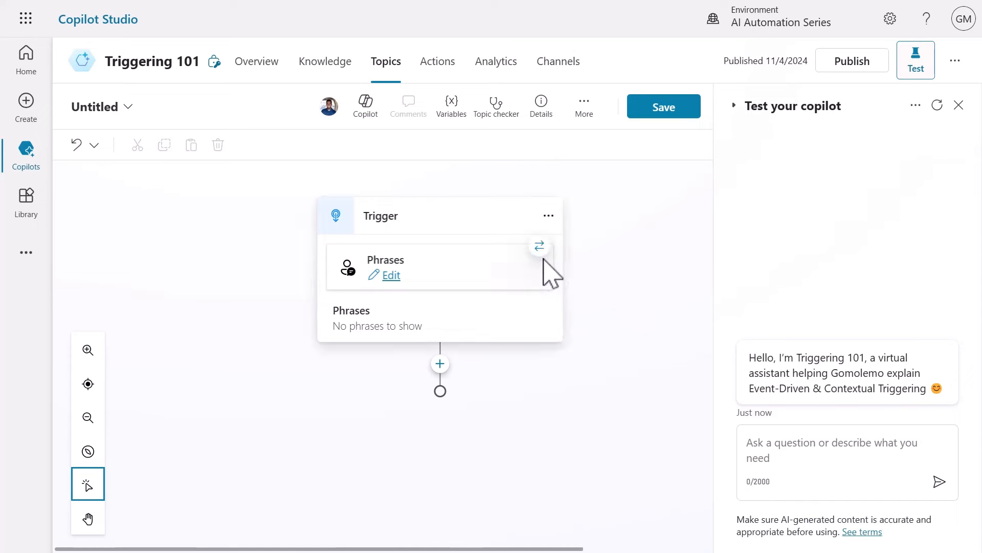
In Copilot Studio, change the untitled topic's trigger to Message received and add a message node reading "Your message has been received."
{"action": "left_click", "coordinate": [540, 248]}
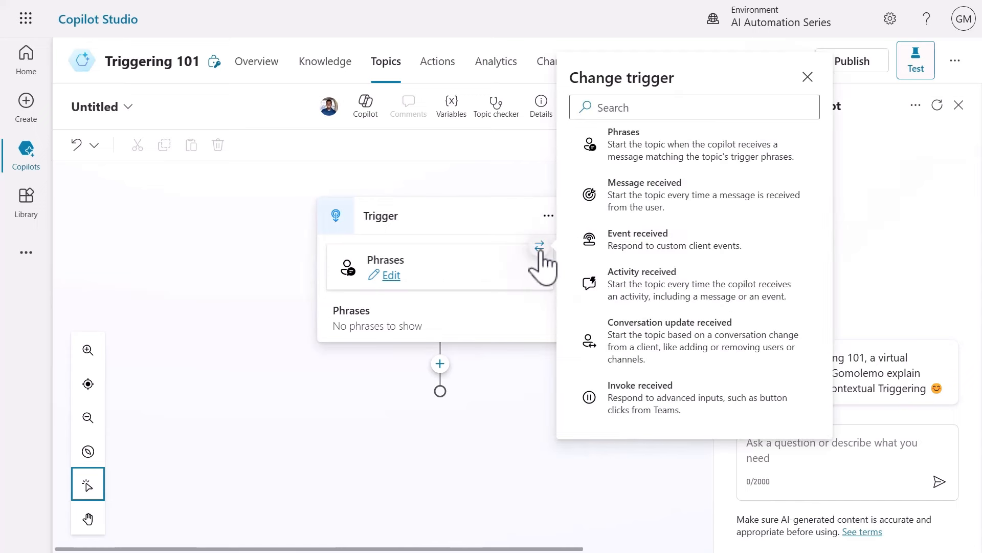
{"action": "left_click", "coordinate": [701, 215]}
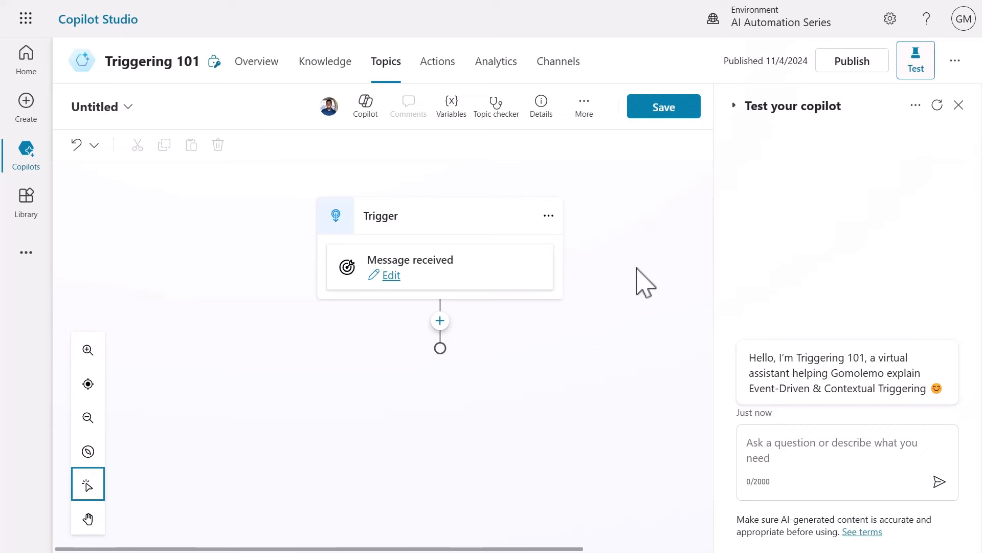
{"action": "left_click", "coordinate": [440, 320]}
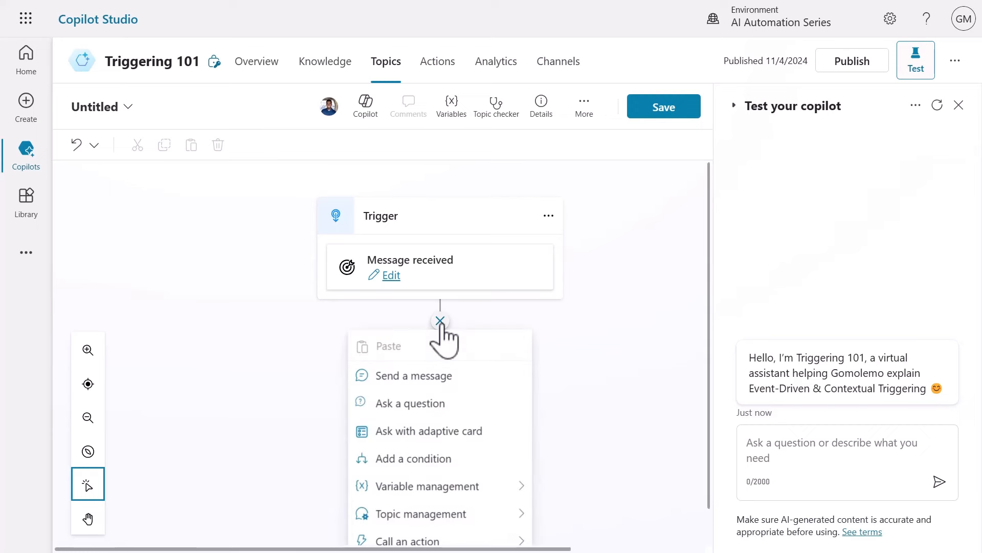
{"action": "left_click", "coordinate": [432, 377]}
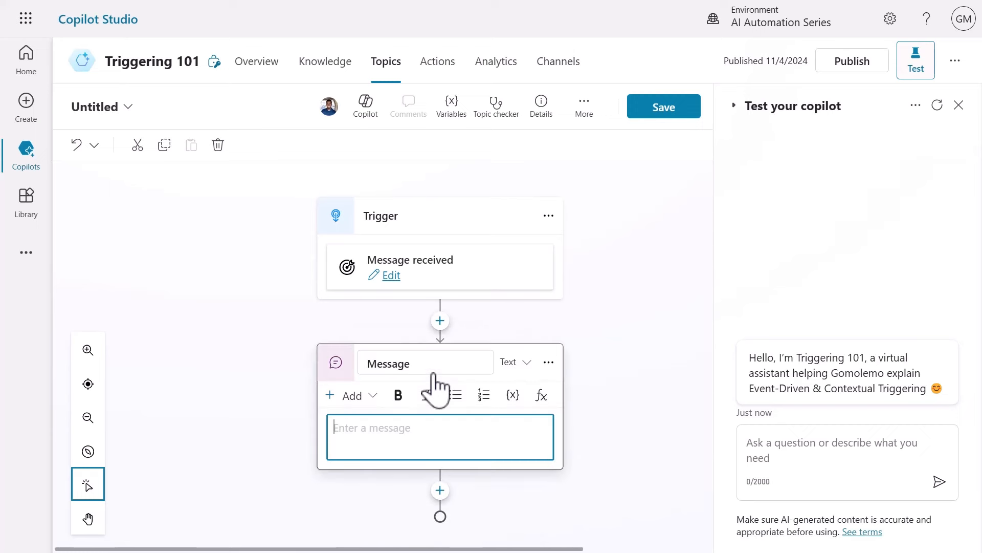
{"action": "type", "text": "Your message has been received."}
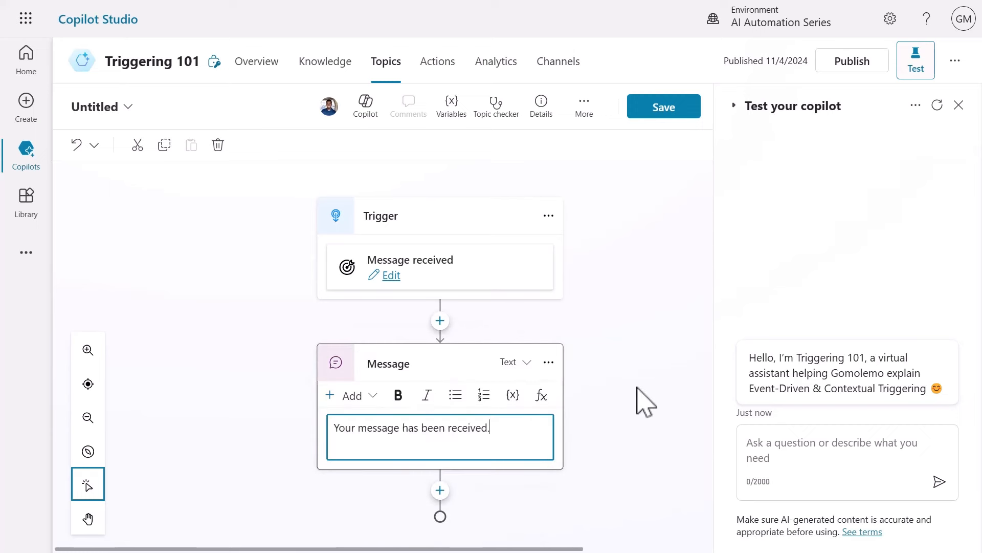
Save the untitled topic and test it by sending "Hi" and "Explain C# in one sentence." to the copilot
{"action": "left_click", "coordinate": [639, 394]}
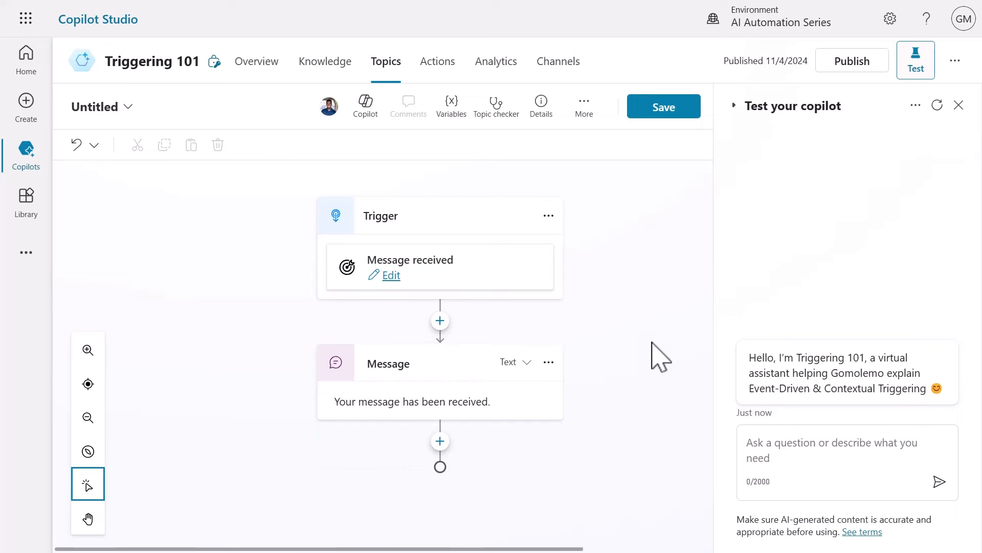
{"action": "left_click", "coordinate": [665, 110]}
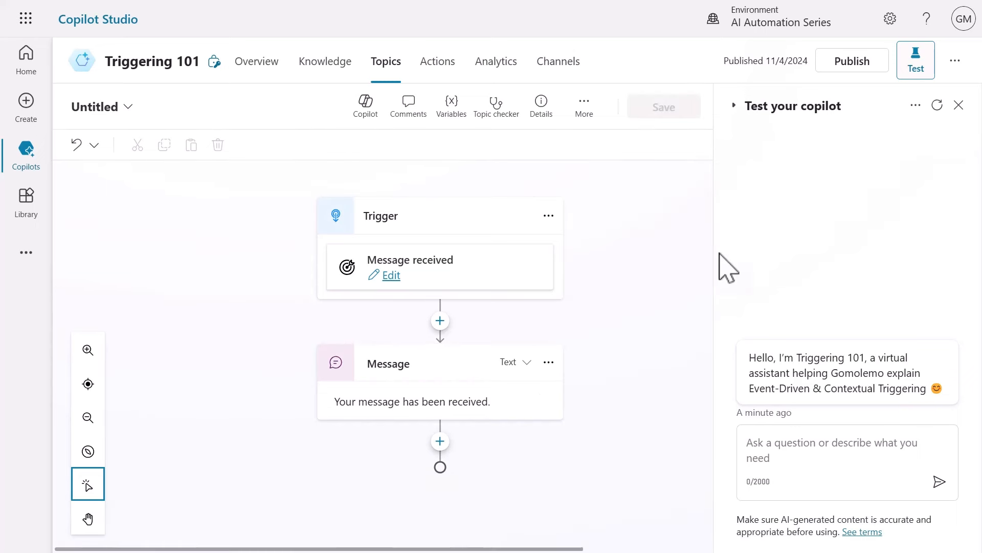
{"action": "left_click", "coordinate": [842, 448]}
{"action": "type", "text": "Hi"}
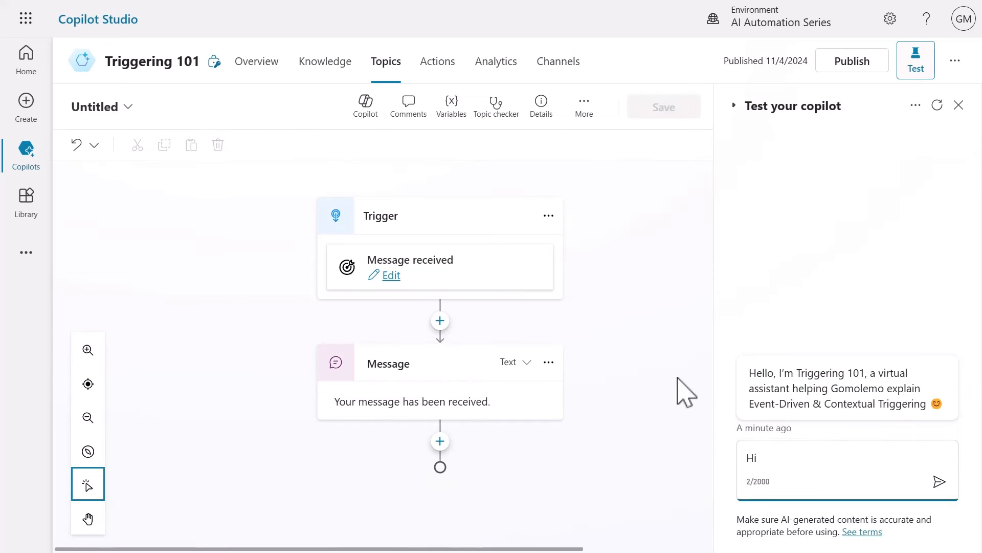
{"action": "key", "text": "Return"}
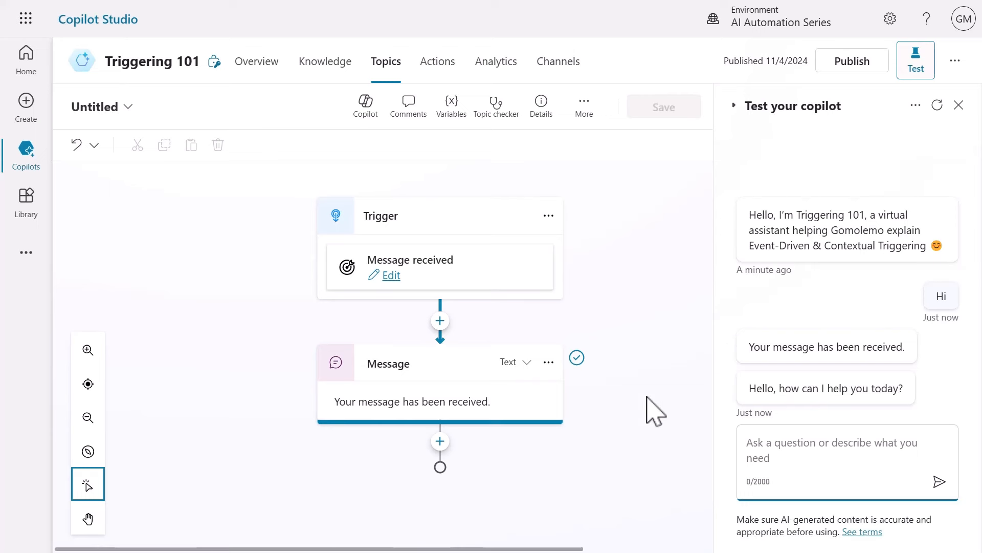
{"action": "type", "text": "Explain C# in one sentence."}
{"action": "key", "text": "Return"}
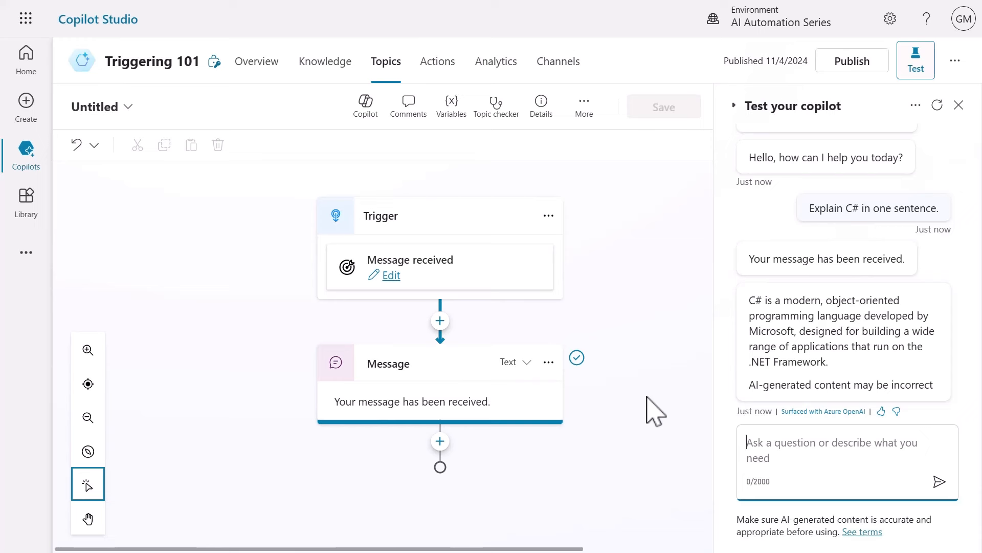
{"action": "left_click", "coordinate": [656, 411]}
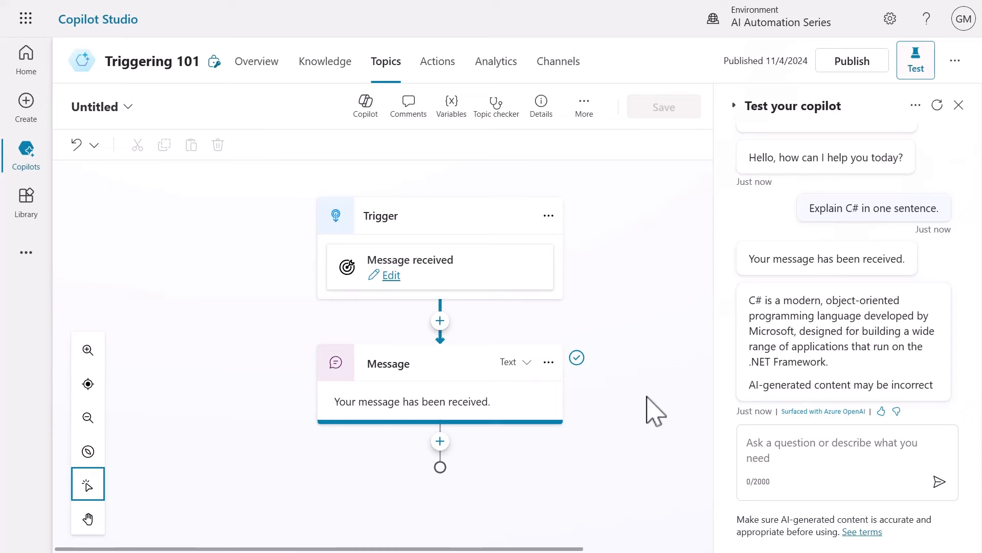
Delete the message node and add the Detect Sentiment prompt action after the Message received trigger
{"action": "left_click", "coordinate": [549, 362]}
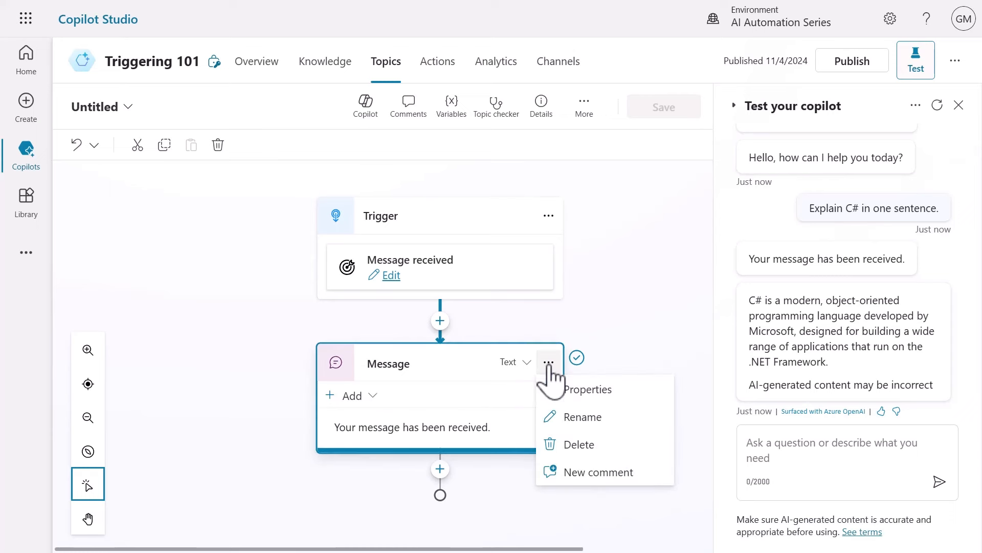
{"action": "left_click", "coordinate": [577, 444]}
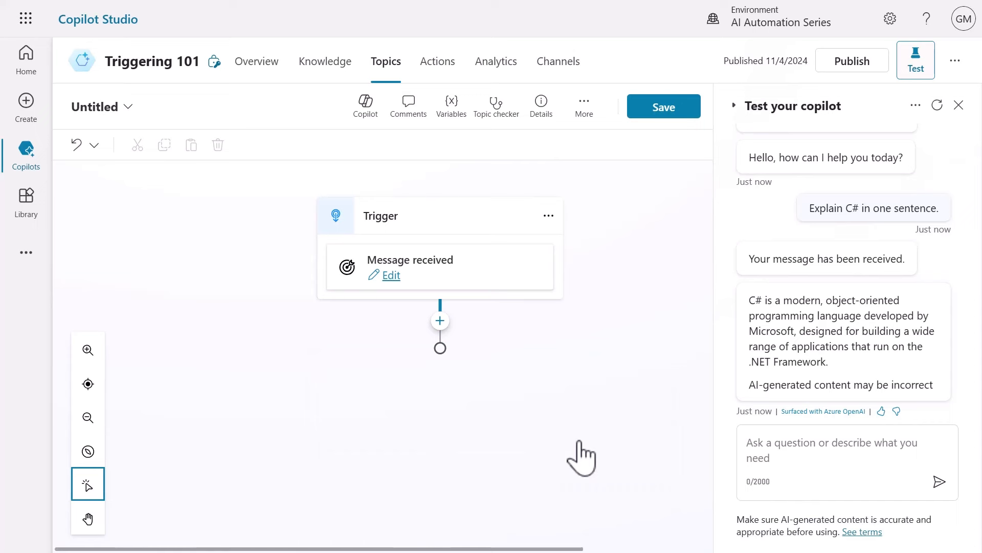
{"action": "left_click", "coordinate": [440, 321]}
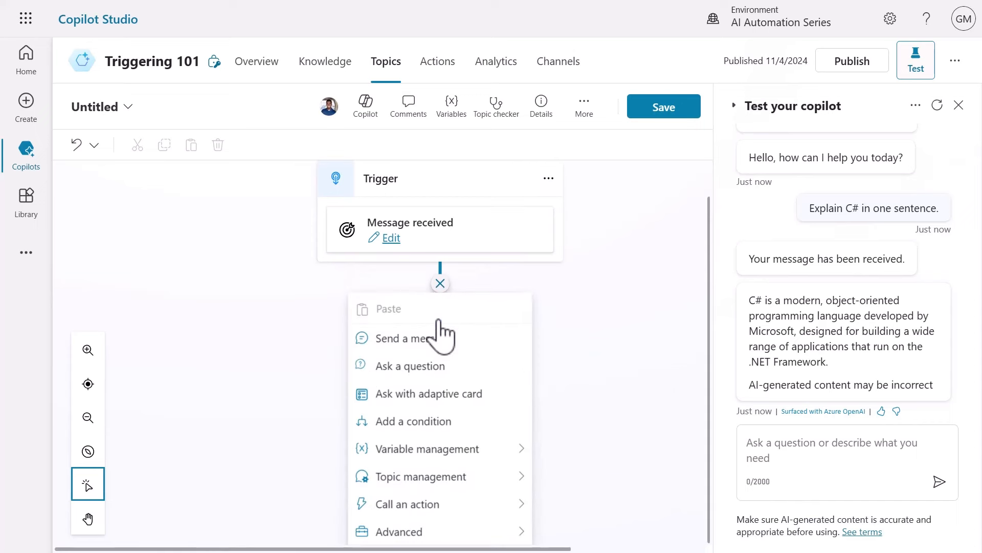
{"action": "left_click", "coordinate": [425, 507]}
{"action": "left_click", "coordinate": [664, 202]}
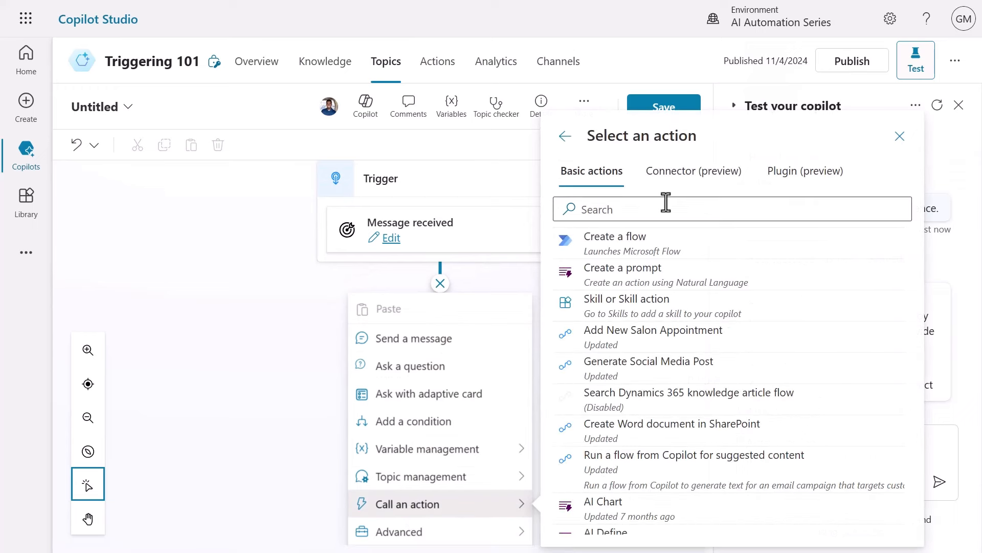
{"action": "type", "text": "detect"}
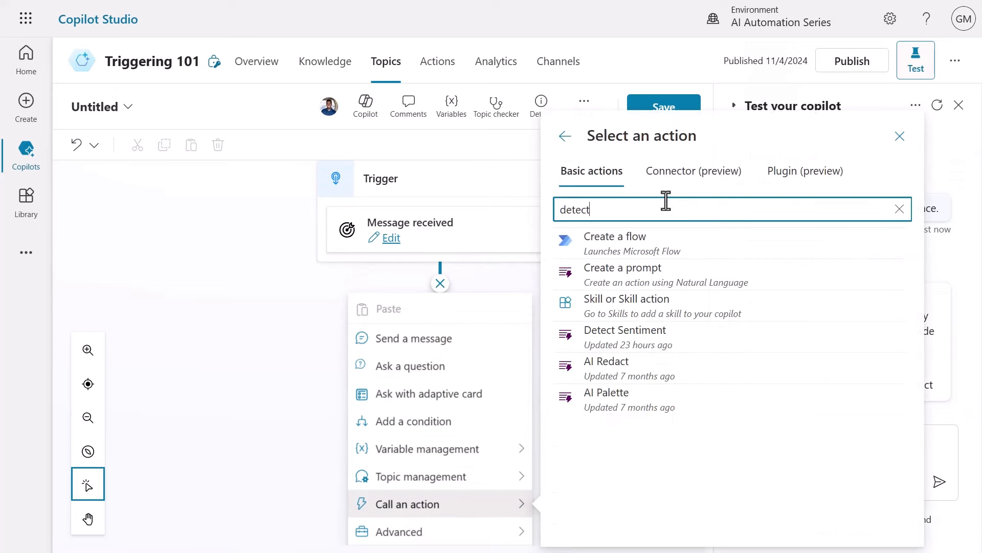
{"action": "left_click", "coordinate": [702, 345]}
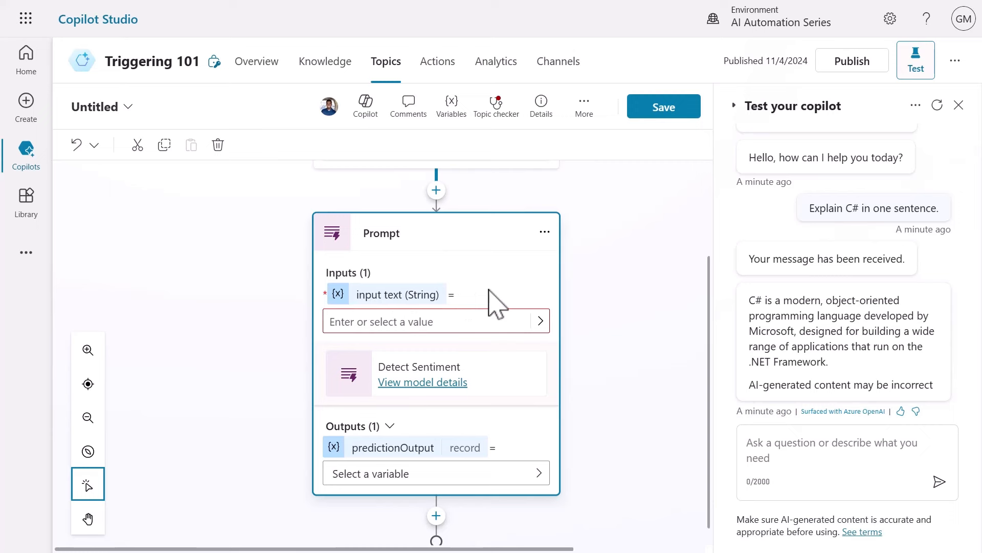
Set the Detect Sentiment prompt's input text to the system variable LastMessage.Text
{"action": "left_click", "coordinate": [538, 328]}
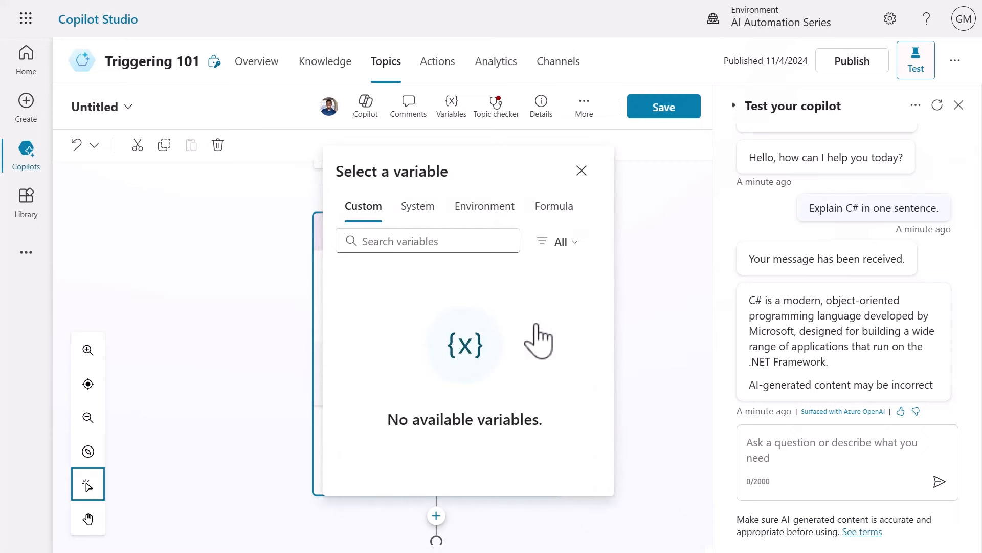
{"action": "left_click", "coordinate": [415, 210]}
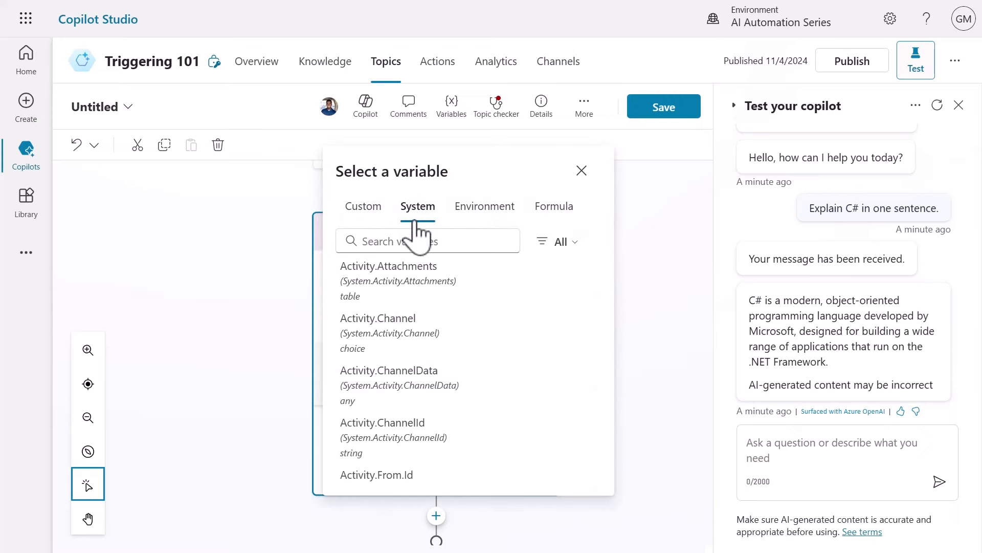
{"action": "type", "text": "LastM"}
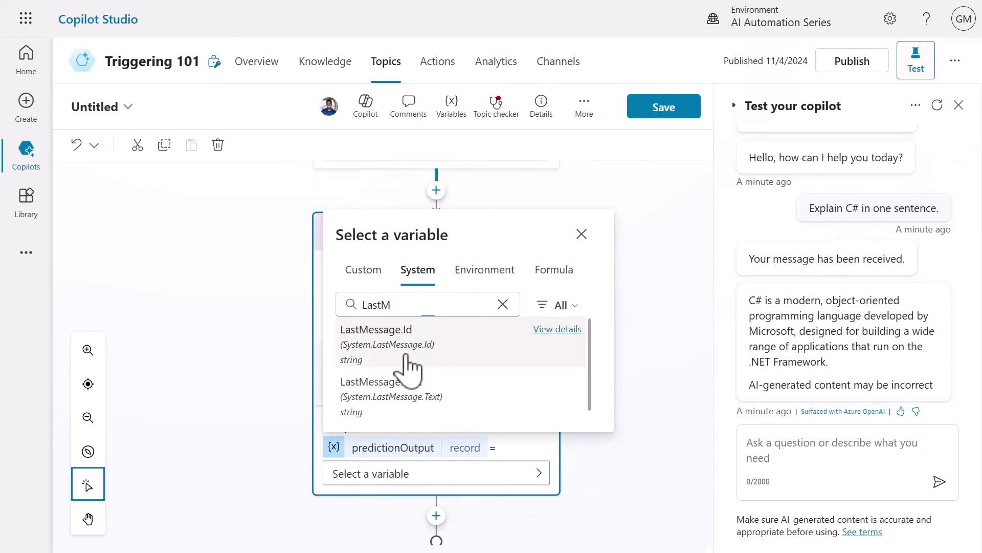
{"action": "left_click", "coordinate": [404, 398]}
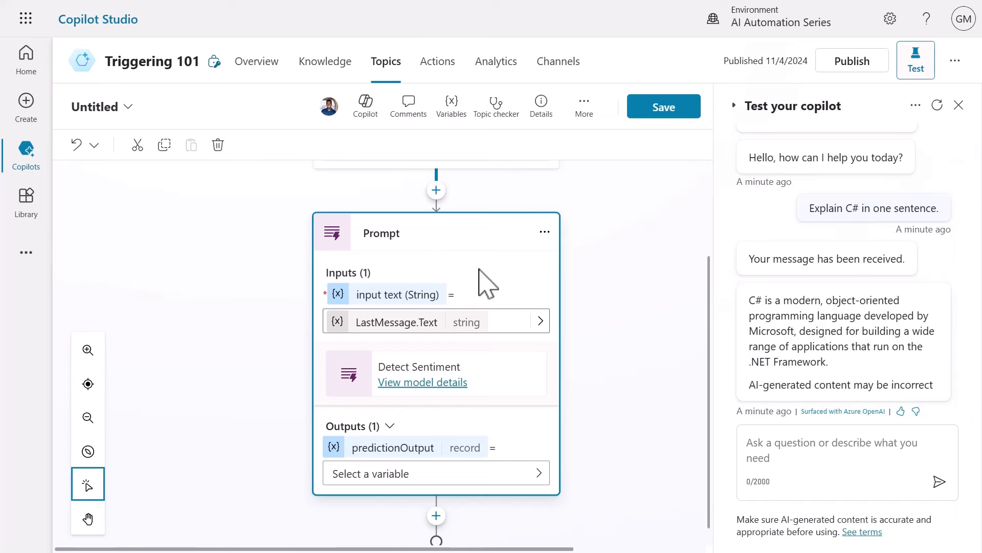
Store the prompt's predictionOutput in a new topic variable named PromptAnswer
{"action": "scroll", "coordinate": [484, 283], "scroll_direction": "down", "scroll_amount": 1}
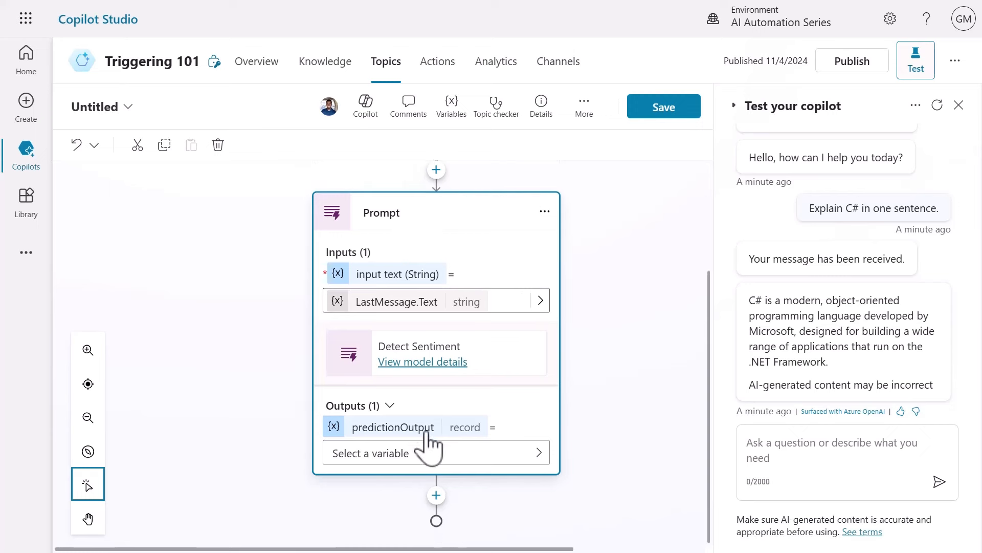
{"action": "left_click", "coordinate": [538, 453]}
{"action": "left_click", "coordinate": [467, 490]}
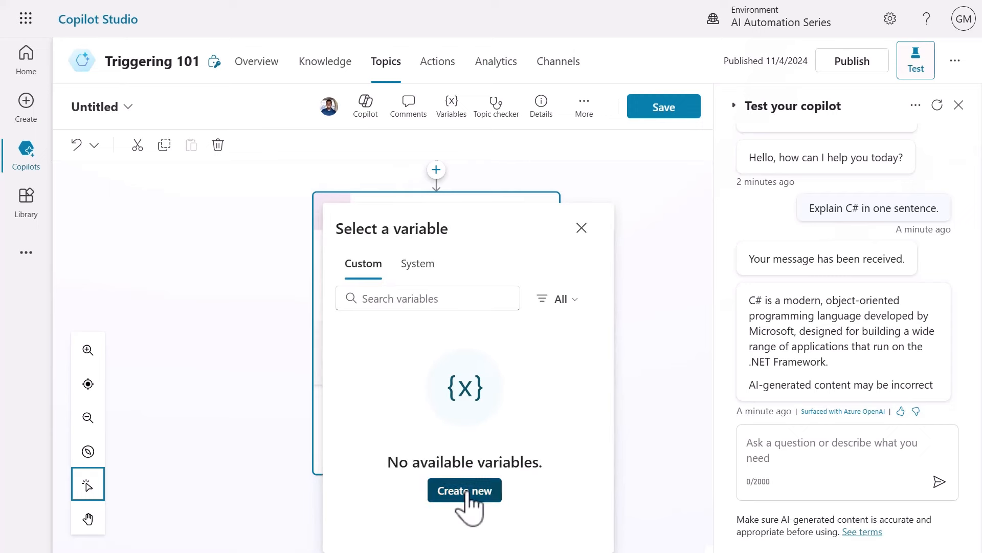
{"action": "left_click", "coordinate": [357, 457]}
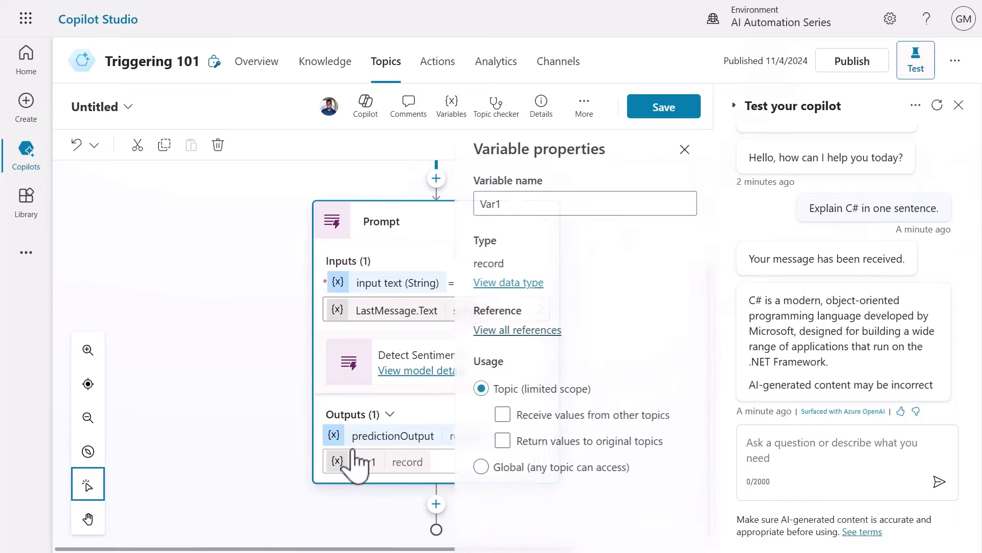
{"action": "left_click", "coordinate": [509, 202]}
{"action": "left_click_drag", "start_coordinate": [509, 202], "coordinate": [477, 203]}
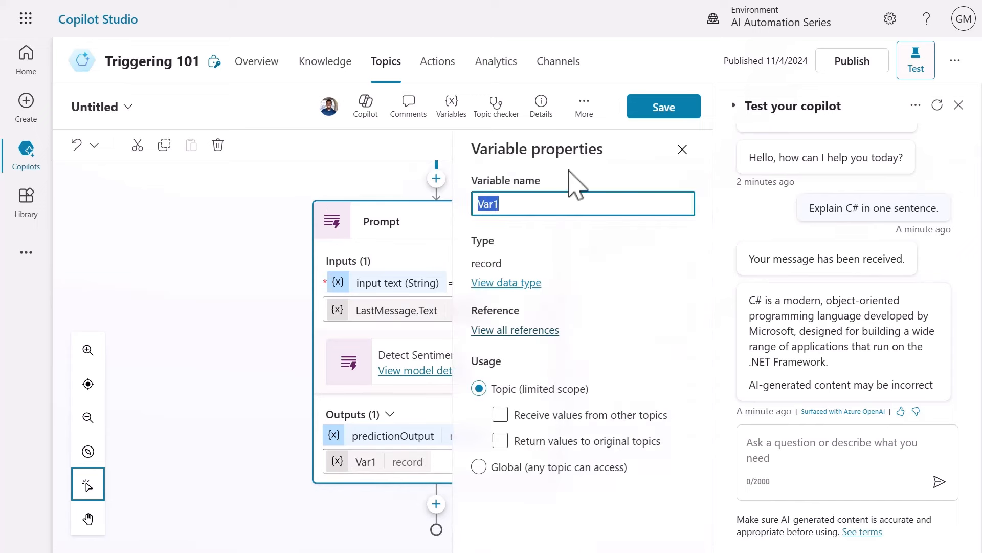
{"action": "type", "text": "PromptAnswer"}
{"action": "left_click", "coordinate": [593, 159]}
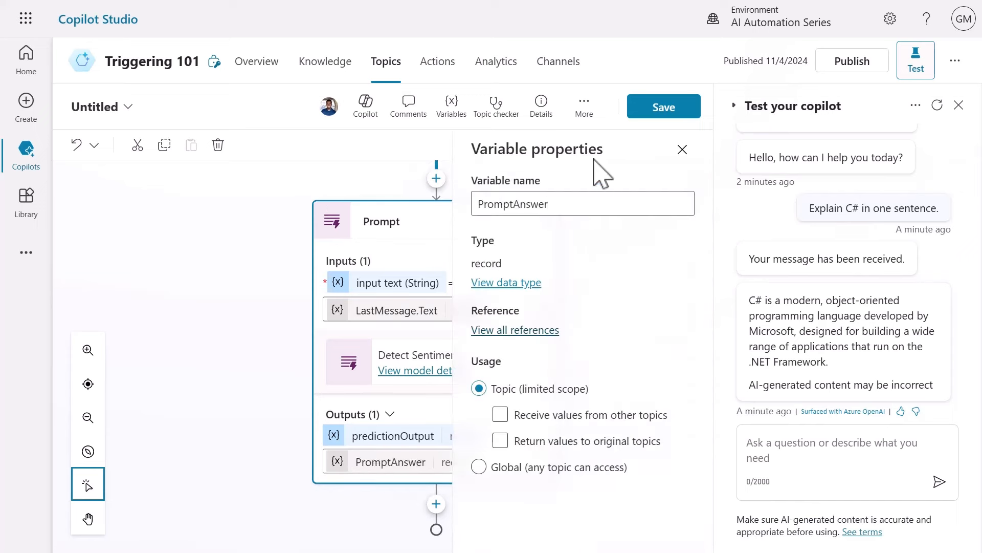
{"action": "left_click", "coordinate": [682, 149]}
Add a condition after the prompt that checks whether PromptAnswer.text is equal to "Negative"
{"action": "left_click", "coordinate": [436, 495]}
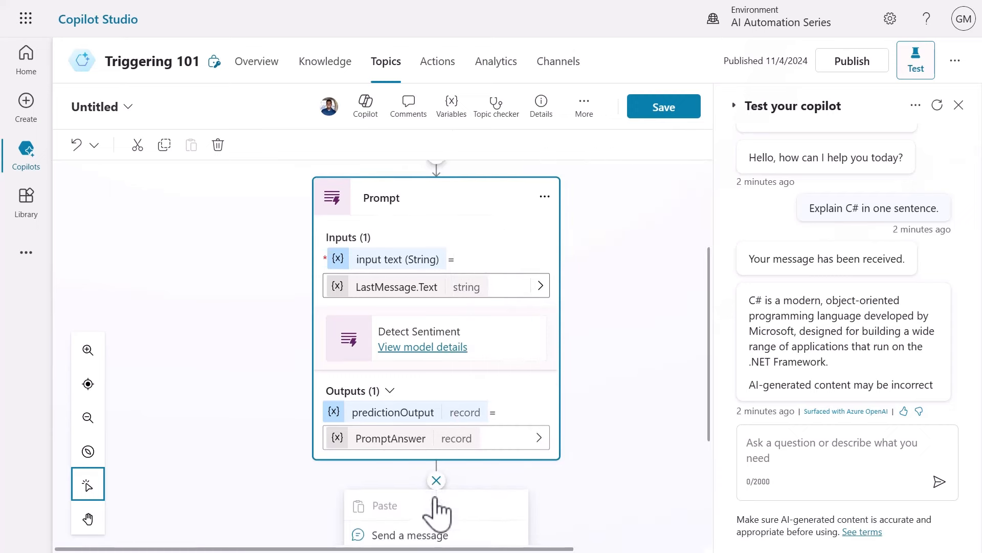
{"action": "left_click", "coordinate": [438, 420]}
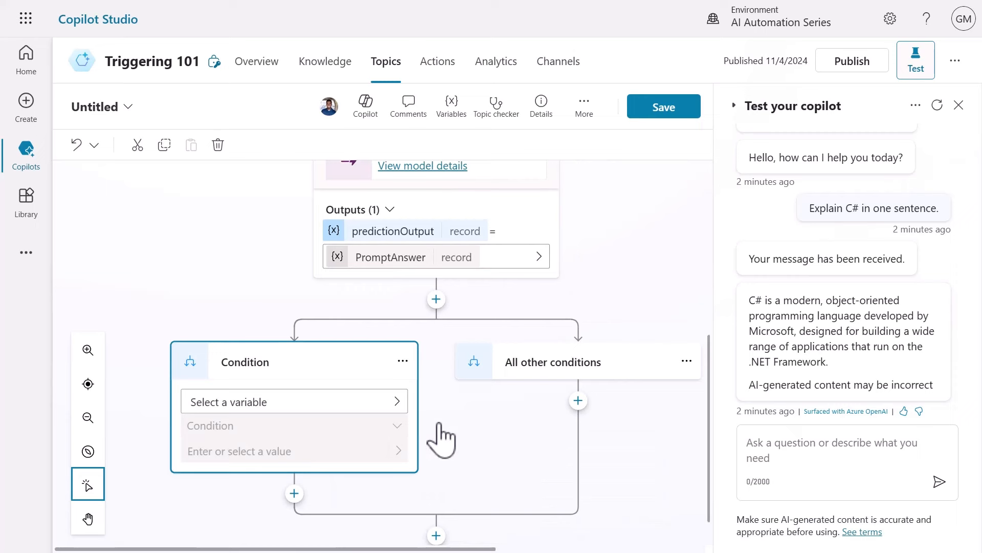
{"action": "scroll", "coordinate": [441, 436], "scroll_direction": "down", "scroll_amount": 1}
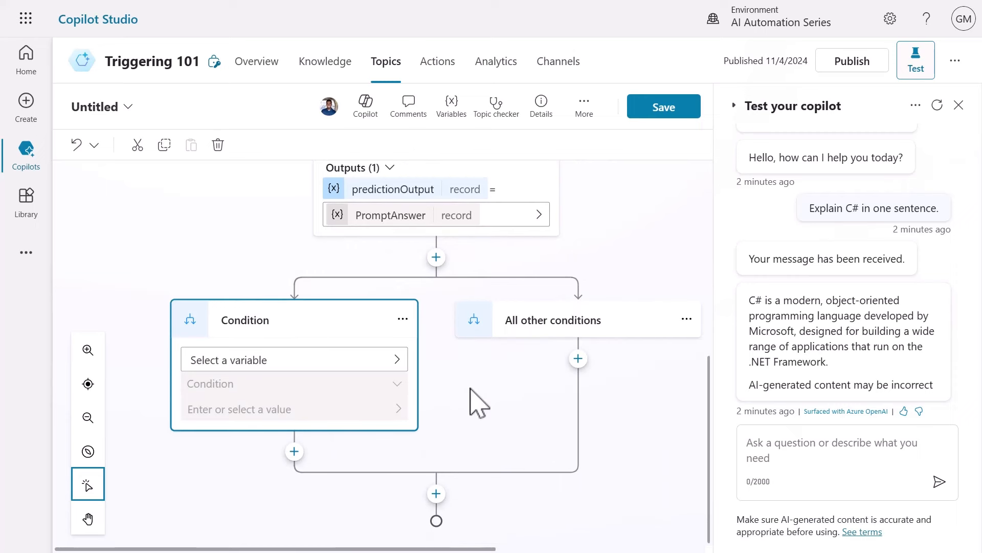
{"action": "left_click", "coordinate": [401, 362]}
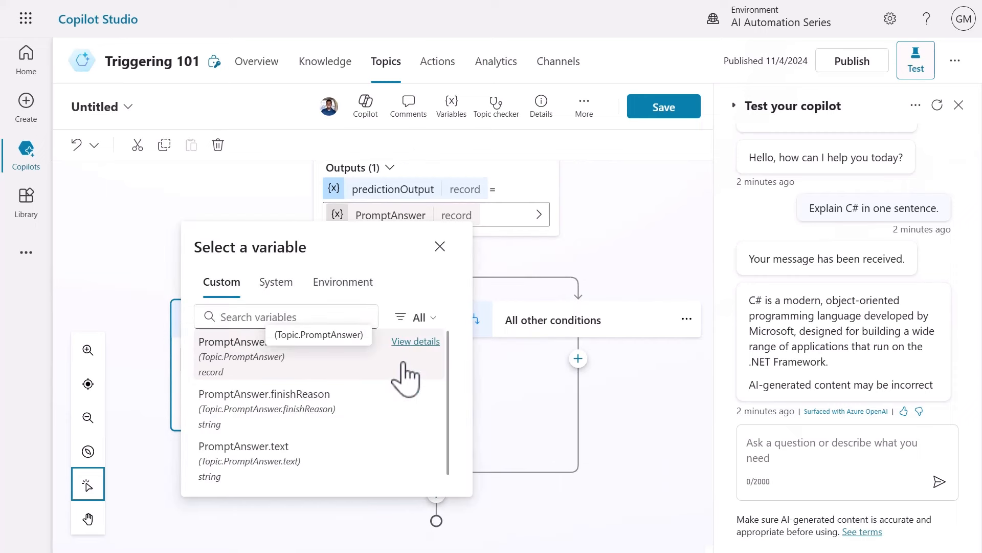
{"action": "left_click", "coordinate": [318, 453]}
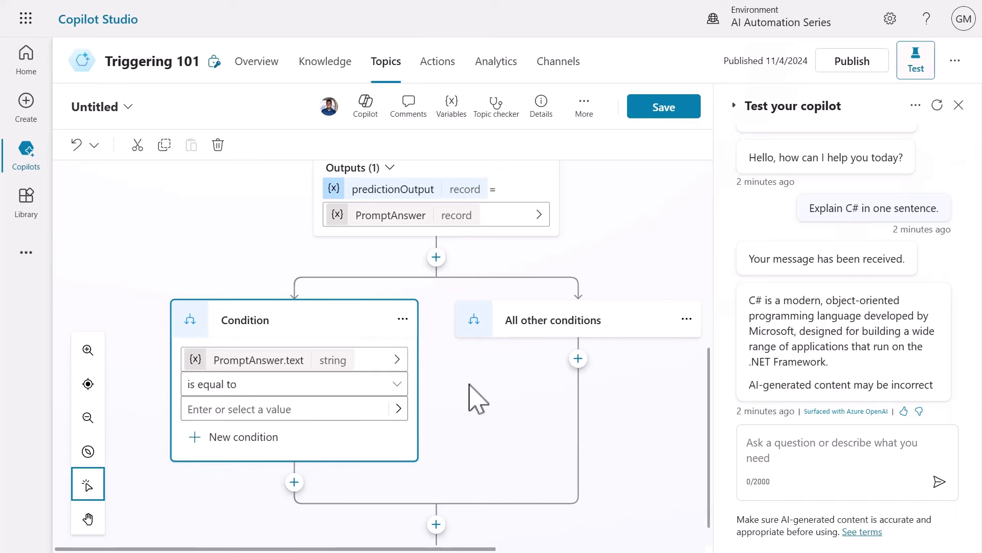
{"action": "left_click", "coordinate": [340, 410]}
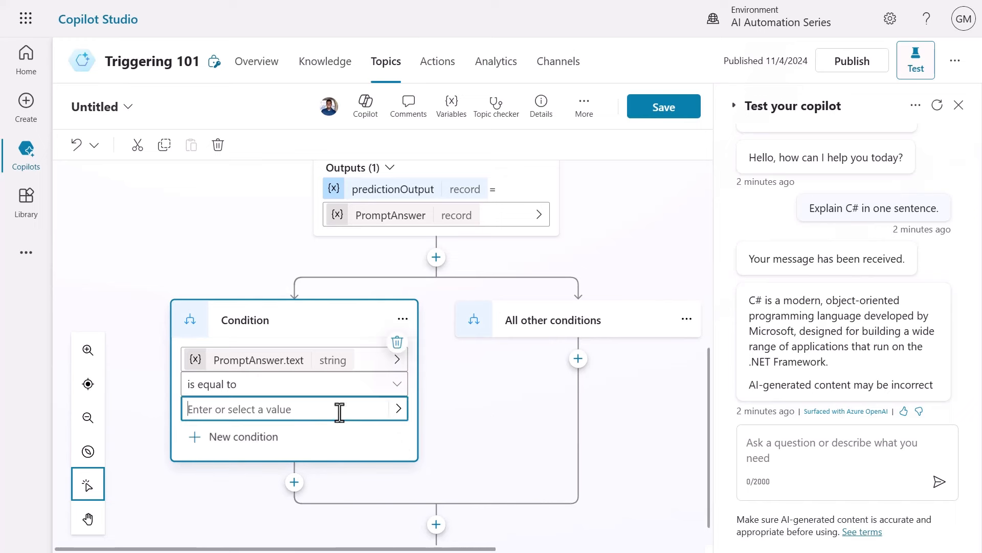
{"action": "type", "text": "Nega"}
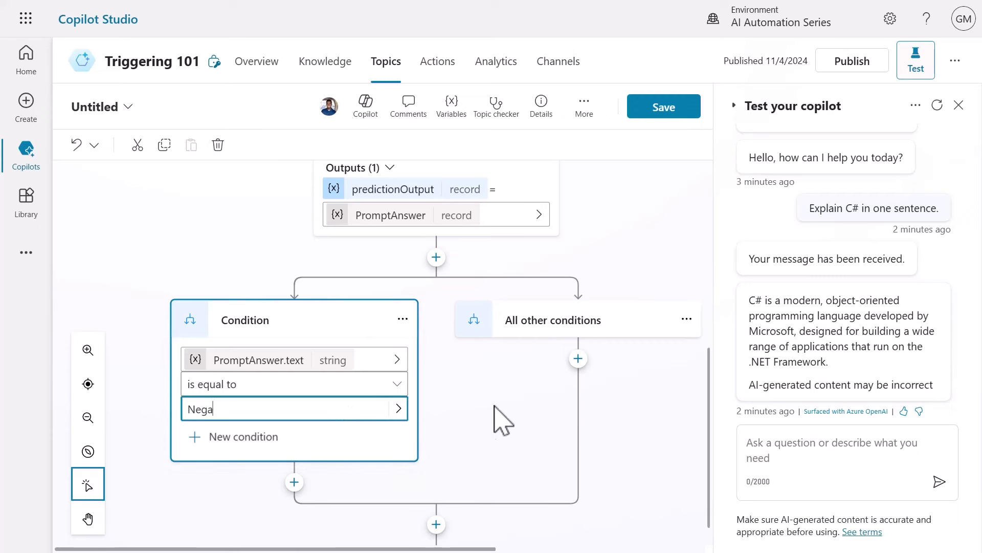
{"action": "type", "text": "tive"}
Add a message node under the Negative condition reading "We are so sorry to hear about that."
{"action": "left_click", "coordinate": [294, 482]}
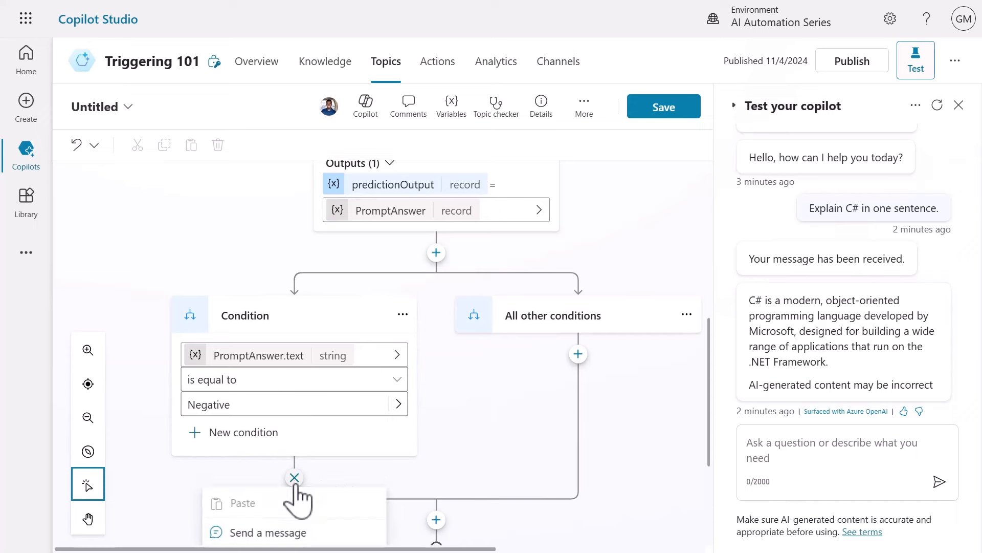
{"action": "left_click", "coordinate": [307, 355]}
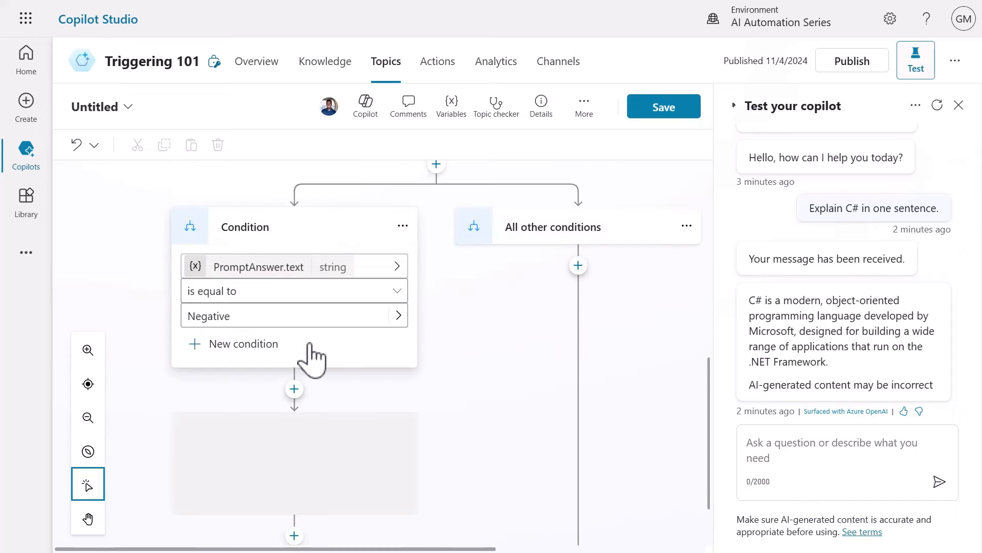
{"action": "type", "text": "We are so sorry to hear about that"}
{"action": "scroll", "coordinate": [467, 369], "scroll_direction": "down", "scroll_amount": 2}
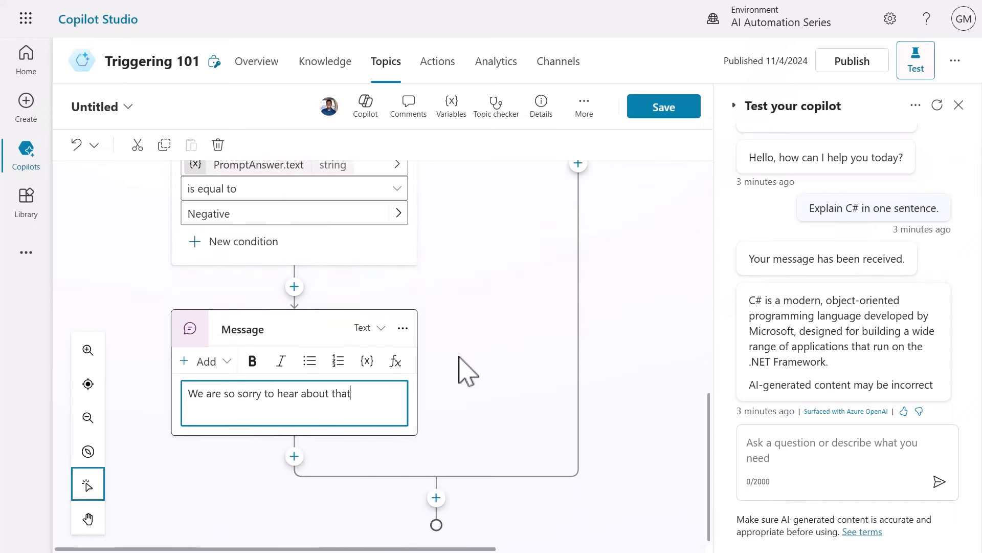
{"action": "type", "text": "."}
{"action": "left_click", "coordinate": [467, 369]}
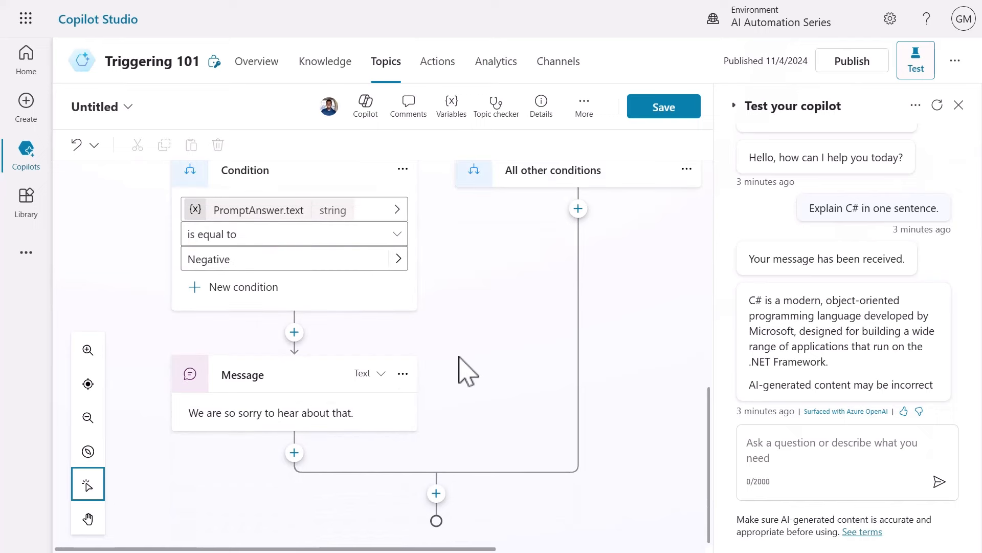
Add a redirect to the Escalate topic after the apology message and save the topic
{"action": "left_click", "coordinate": [294, 452]}
{"action": "mouse_move", "coordinate": [292, 477]}
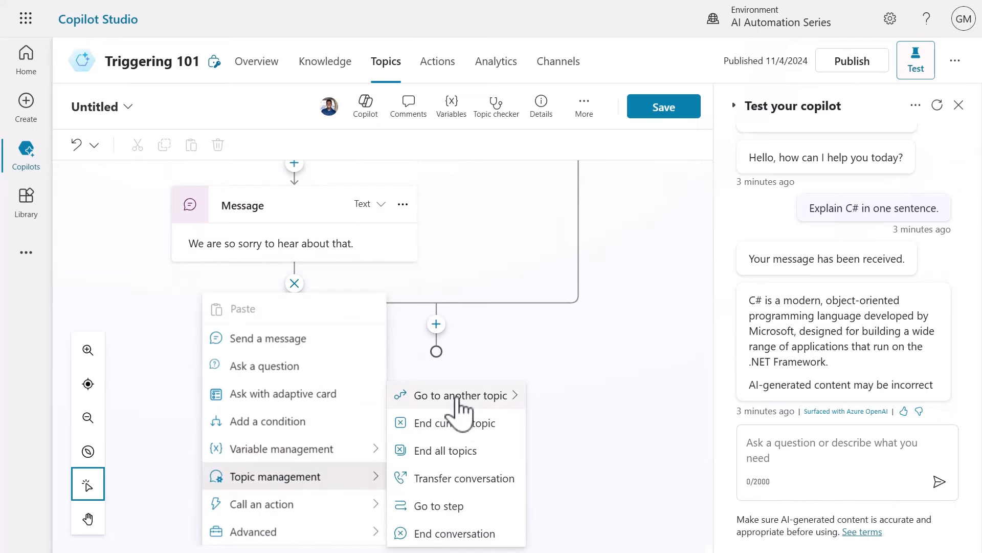
{"action": "mouse_move", "coordinate": [458, 400]}
{"action": "left_click", "coordinate": [590, 363]}
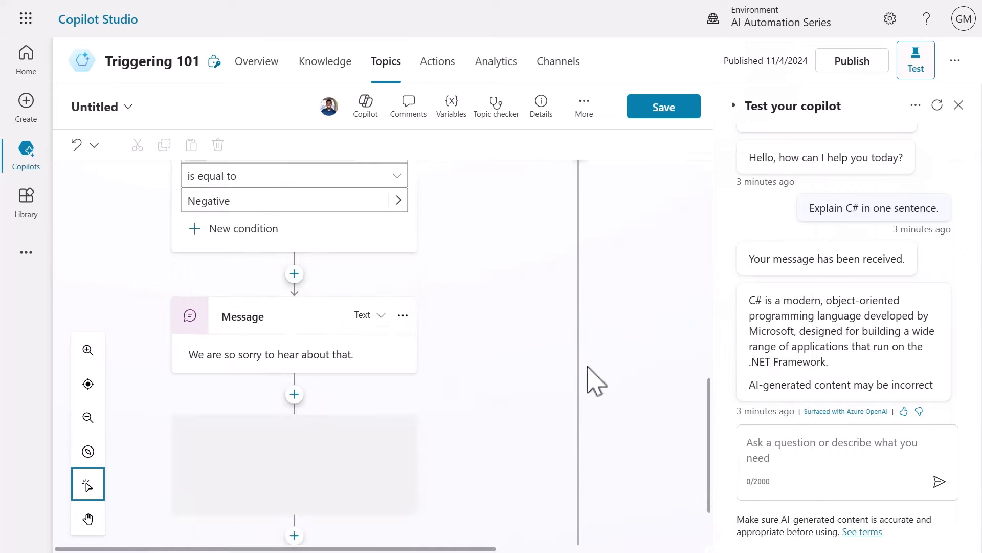
{"action": "left_click", "coordinate": [656, 115]}
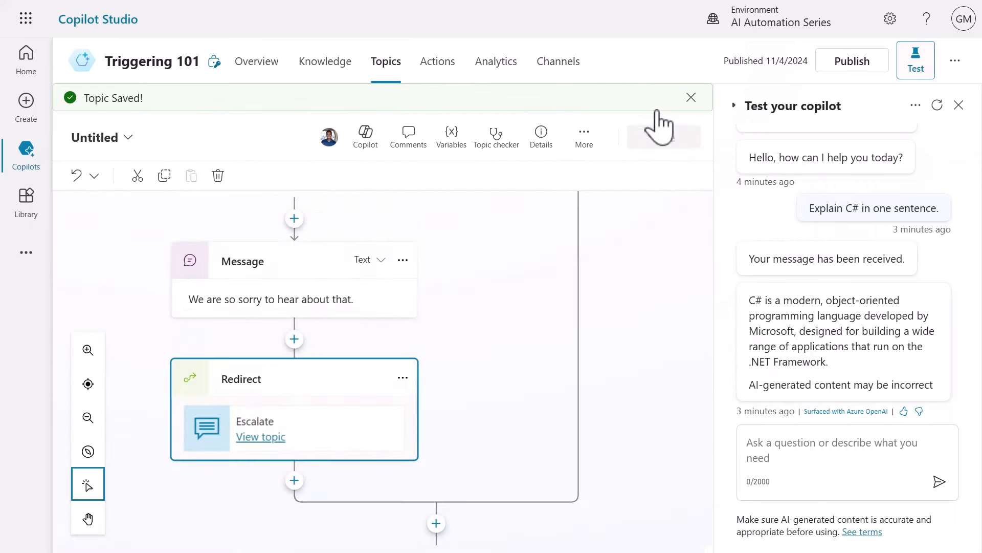
Start a new test conversation and send "I love this product!" followed by "I am so disappointed." to test the sentiment topic
{"action": "left_click", "coordinate": [937, 105]}
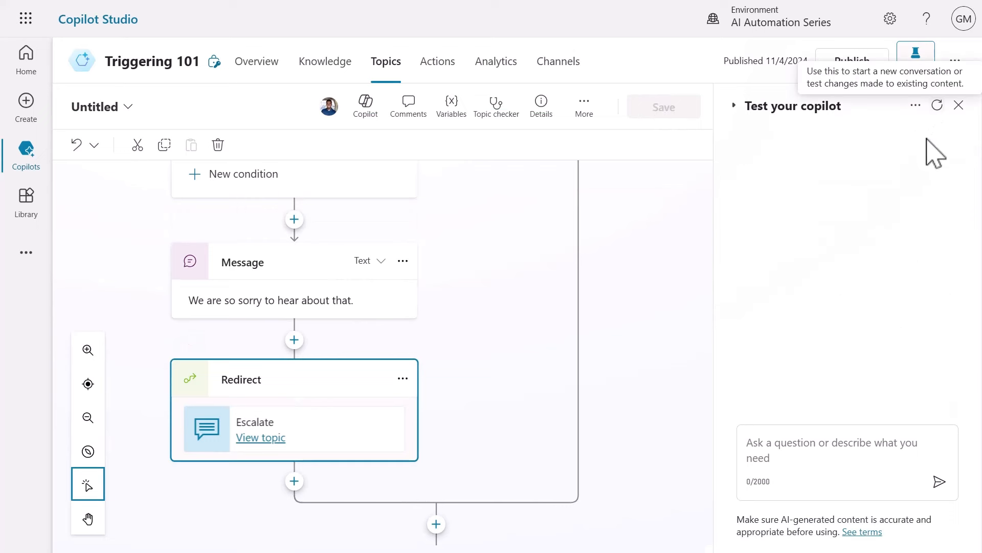
{"action": "left_click", "coordinate": [790, 449]}
{"action": "type", "text": "I love this product!"}
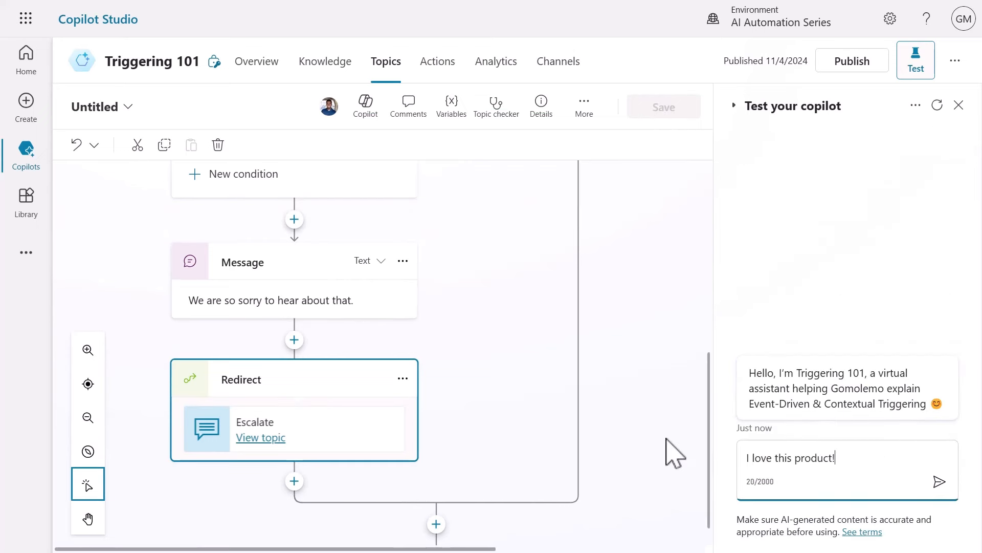
{"action": "key", "text": "Return"}
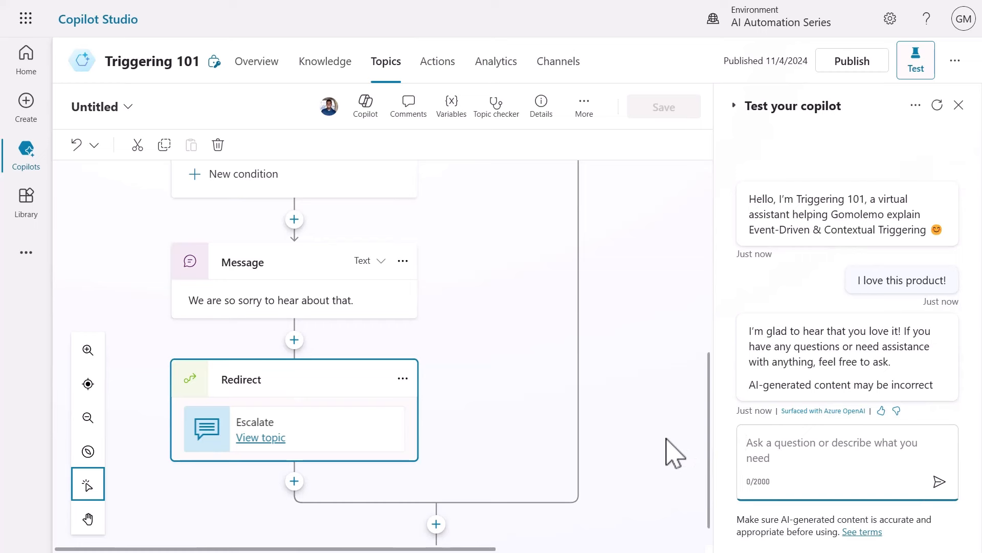
{"action": "type", "text": "I am so disappointed."}
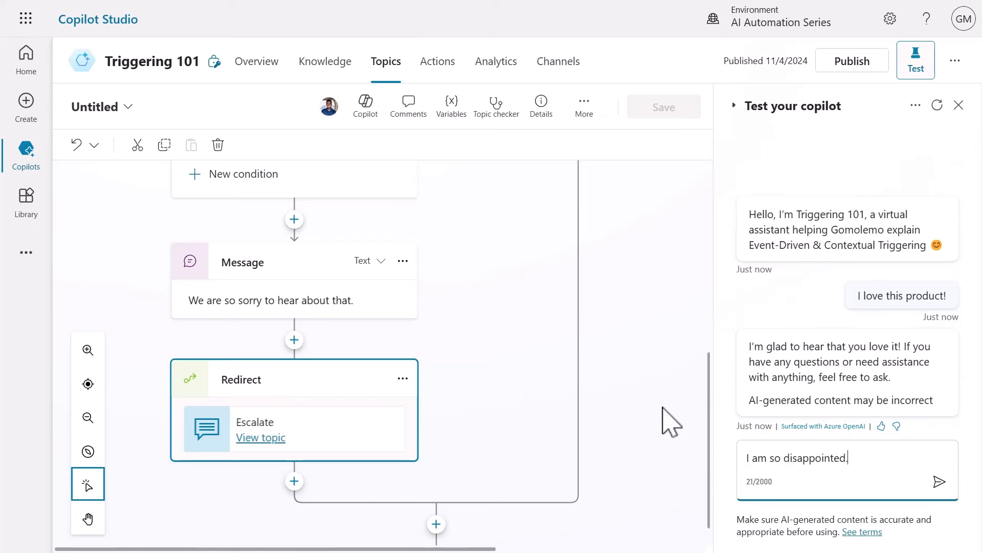
{"action": "key", "text": "Return"}
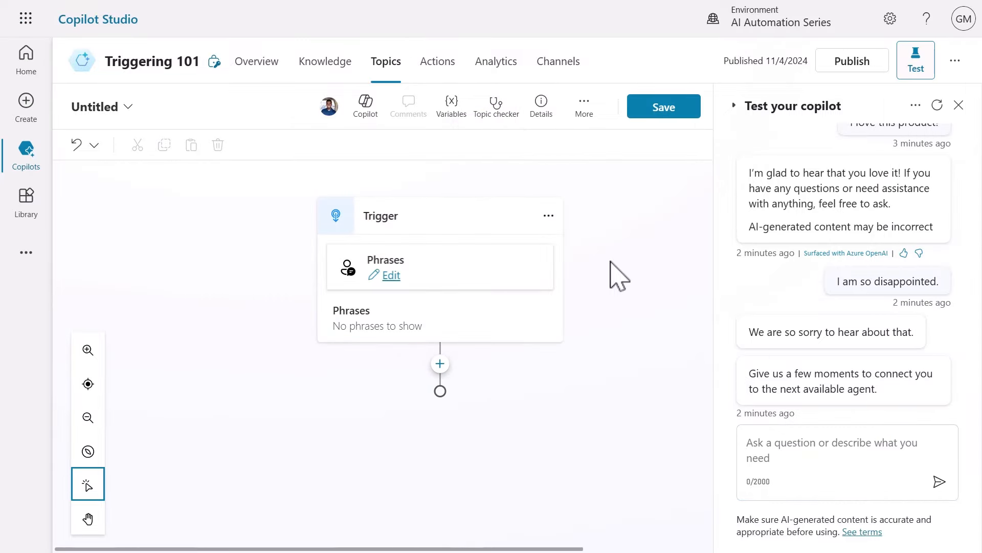
Change the new topic's trigger from Phrases to Inactivity
{"action": "left_click", "coordinate": [539, 246]}
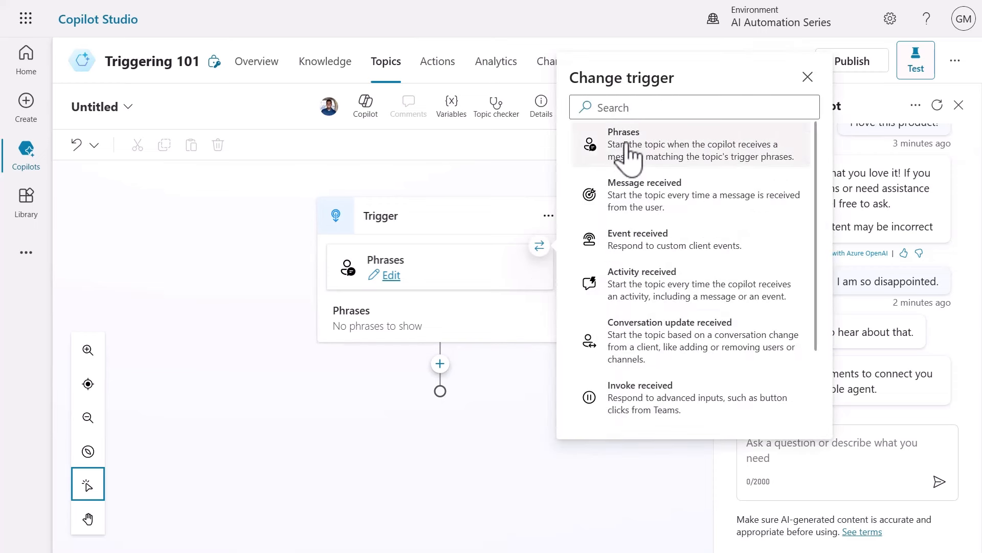
{"action": "left_click", "coordinate": [636, 106]}
{"action": "type", "text": "inactivity"}
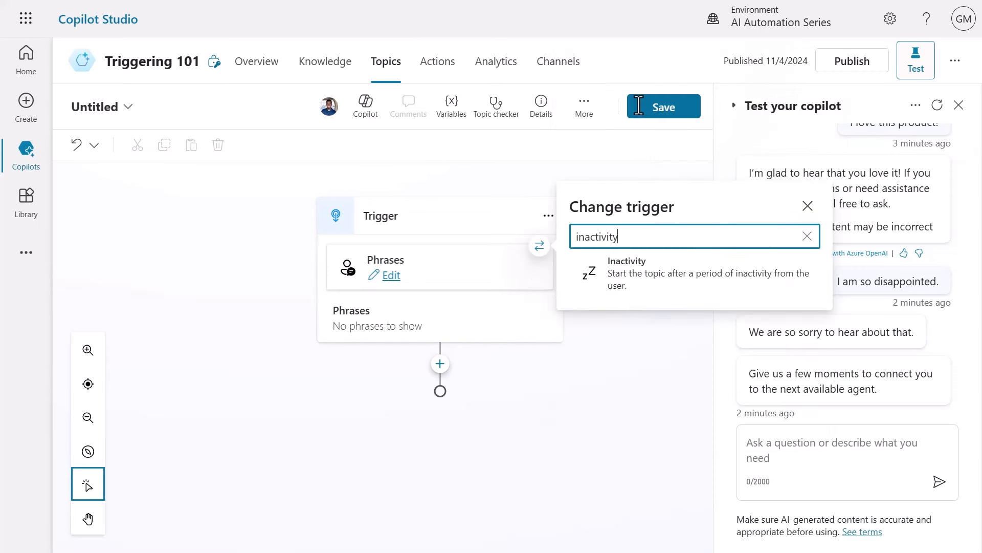
{"action": "left_click", "coordinate": [655, 278]}
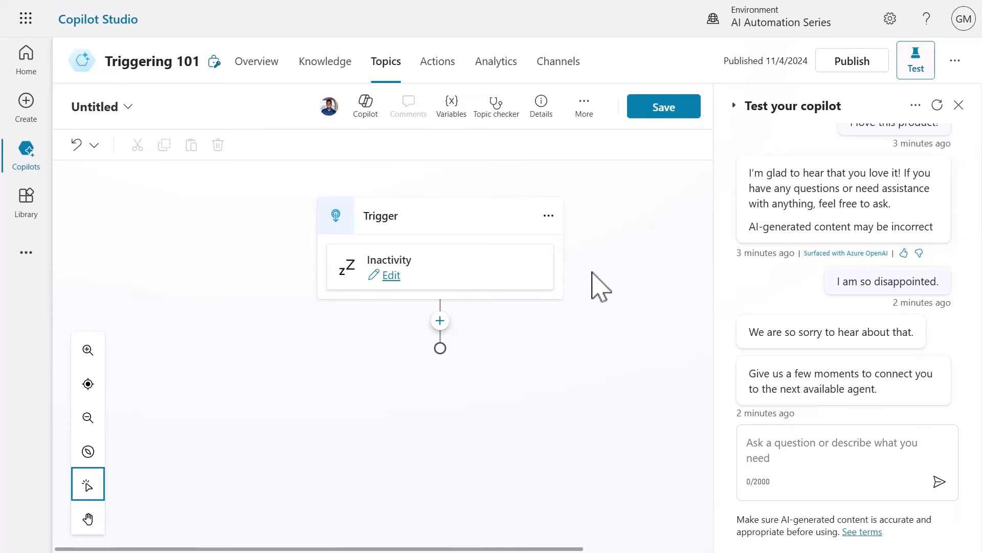
Set the Inactivity trigger's inactivity duration to 15 minutes
{"action": "left_click", "coordinate": [391, 279]}
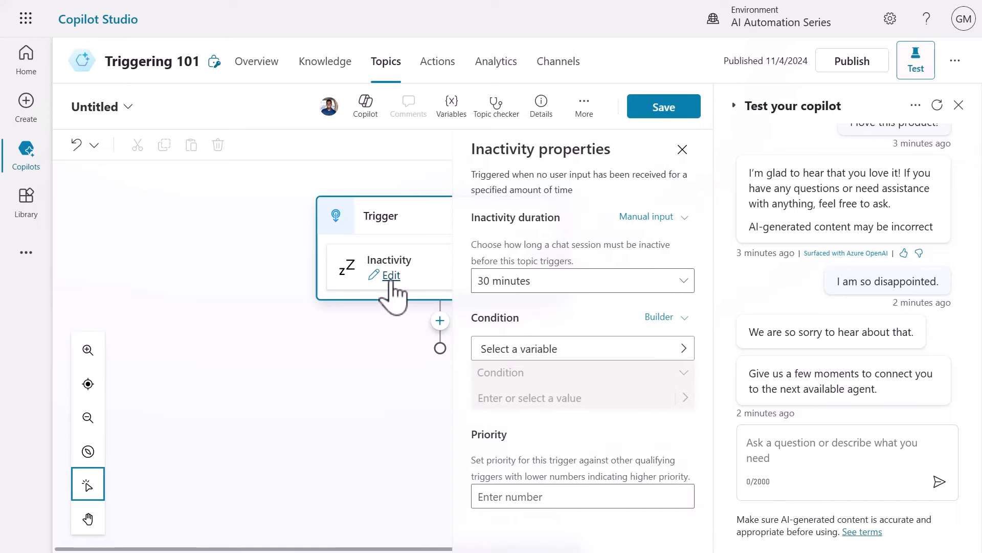
{"action": "left_click", "coordinate": [576, 287]}
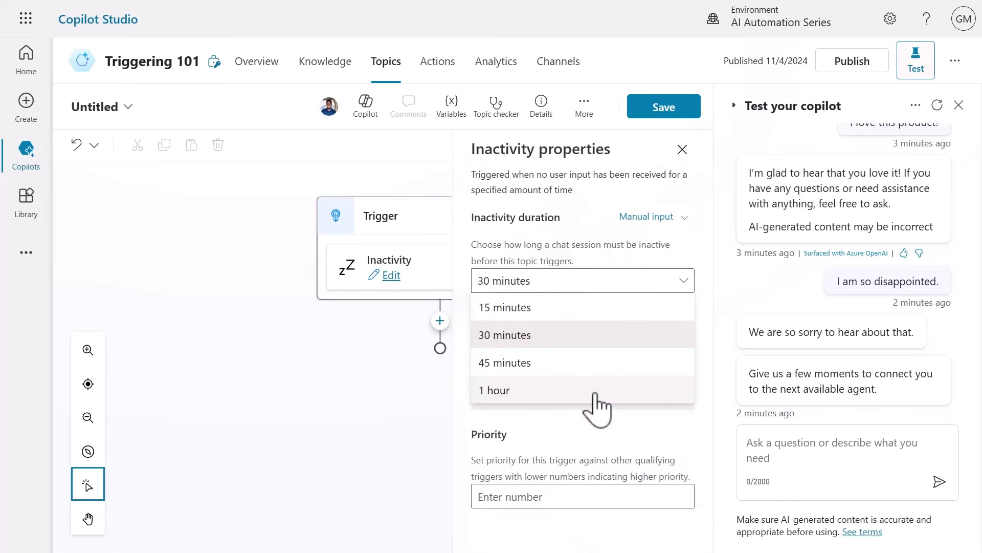
{"action": "left_click", "coordinate": [619, 308]}
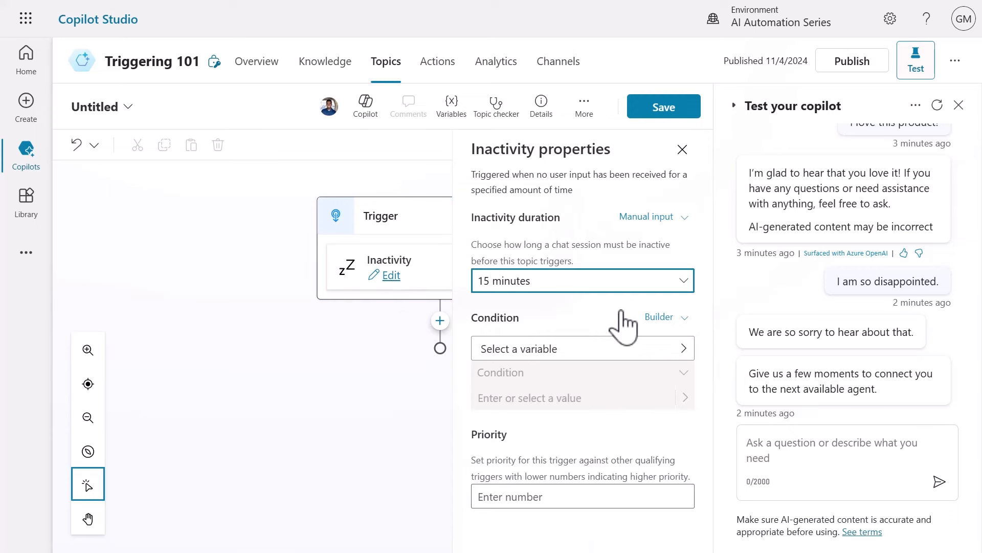
Switch the inactivity duration to Formula, set it to 300, and close the trigger properties
{"action": "left_click", "coordinate": [683, 218]}
{"action": "left_click", "coordinate": [673, 277]}
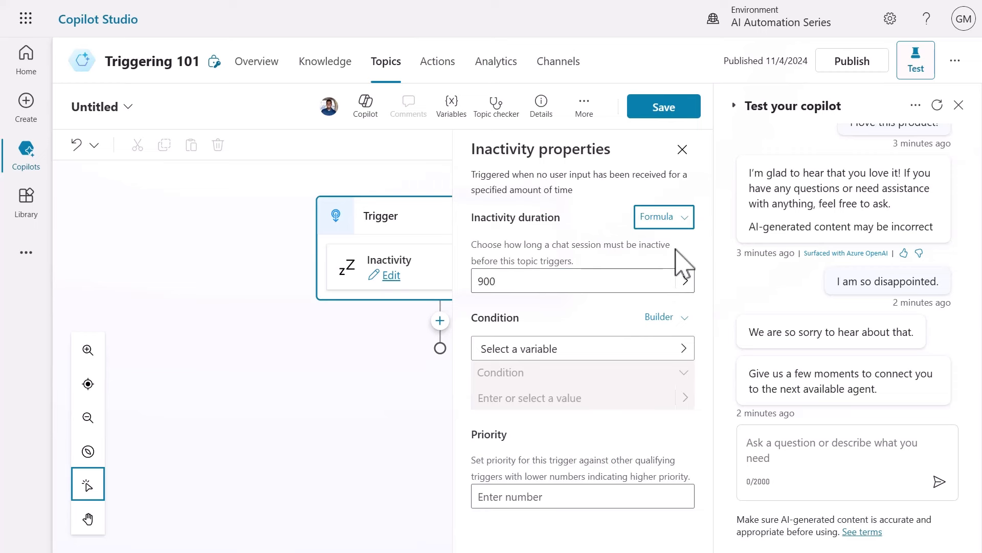
{"action": "left_click", "coordinate": [502, 281]}
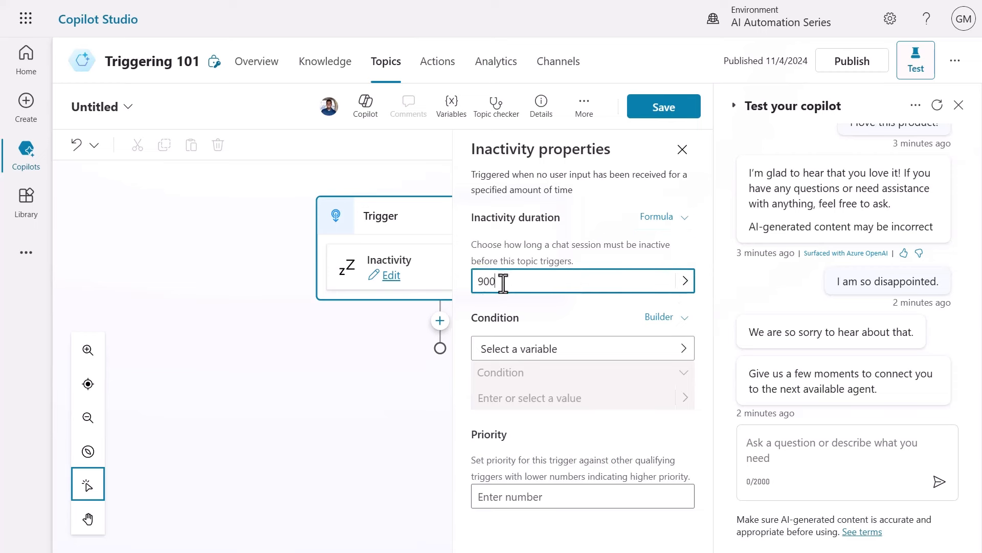
{"action": "left_click_drag", "start_coordinate": [502, 280], "coordinate": [474, 281]}
{"action": "type", "text": "300"}
{"action": "left_click", "coordinate": [540, 313]}
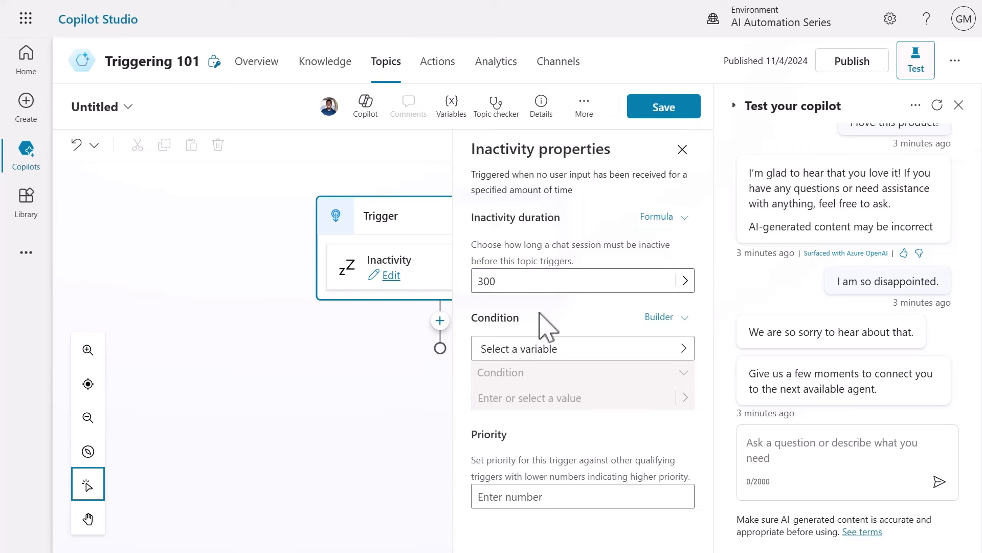
{"action": "left_click", "coordinate": [682, 150]}
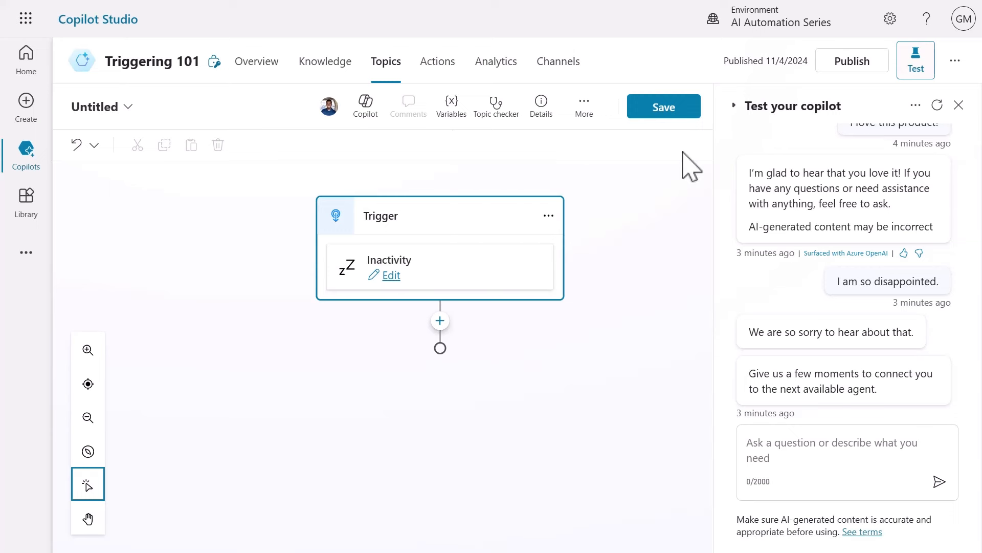
Add a message node after the trigger reading "I haven't heard from you in a while. Do you still need assistance?" and save the topic
{"action": "left_click", "coordinate": [440, 321]}
{"action": "left_click", "coordinate": [432, 379]}
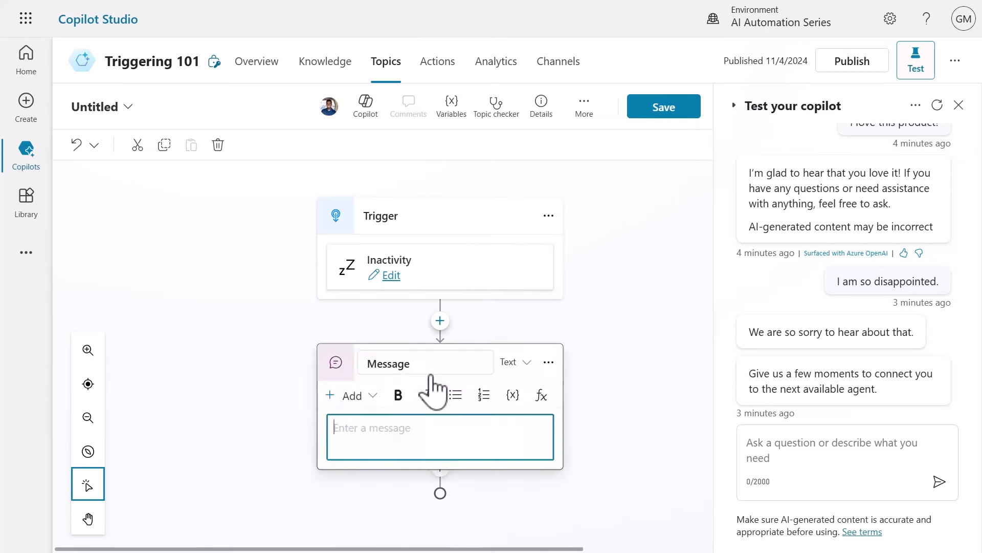
{"action": "type", "text": "I haven't heard from you in a while. Do you still need assistance?"}
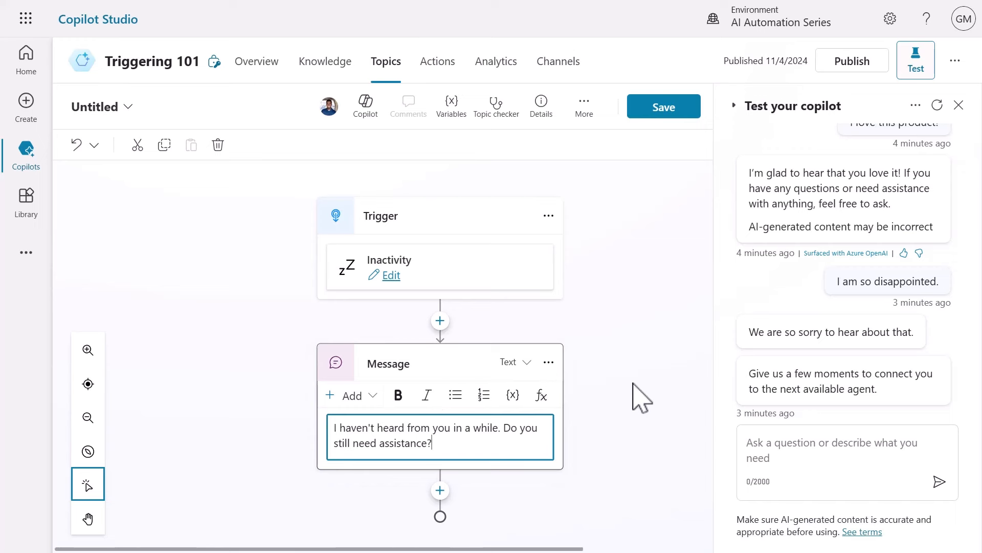
{"action": "left_click", "coordinate": [637, 397]}
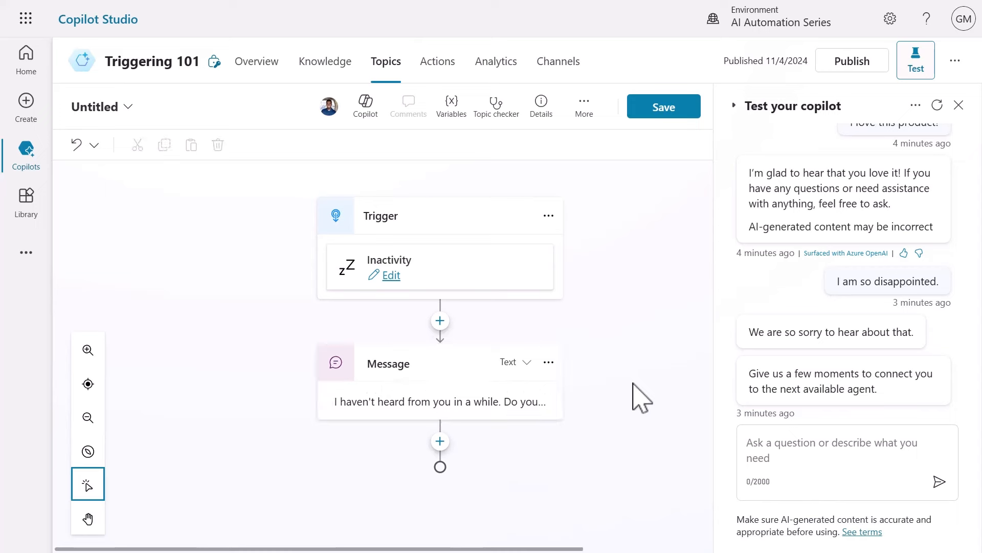
{"action": "left_click", "coordinate": [660, 122]}
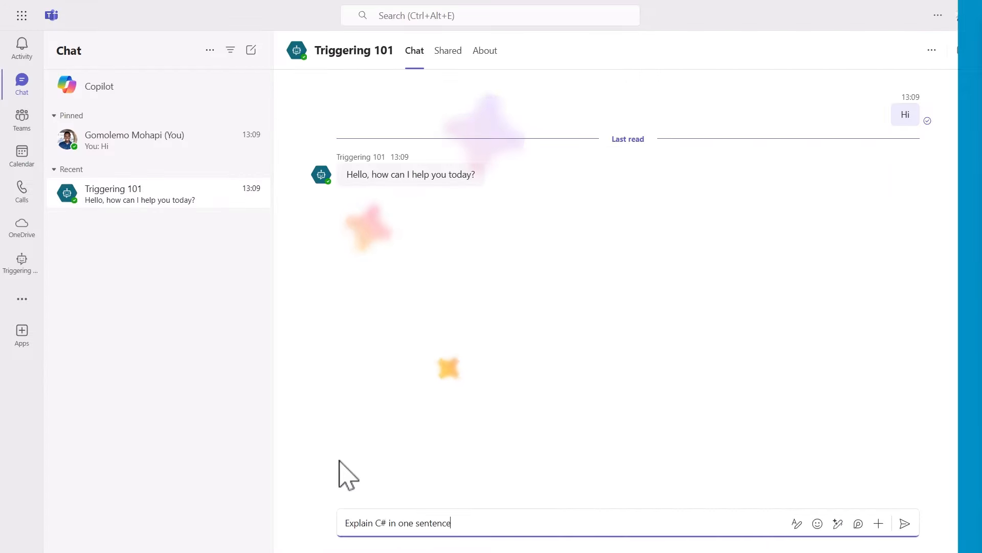
In the Microsoft Teams chat with Triggering 101, send the message "Explain C# in one sentence."
{"action": "key", "text": "Return"}
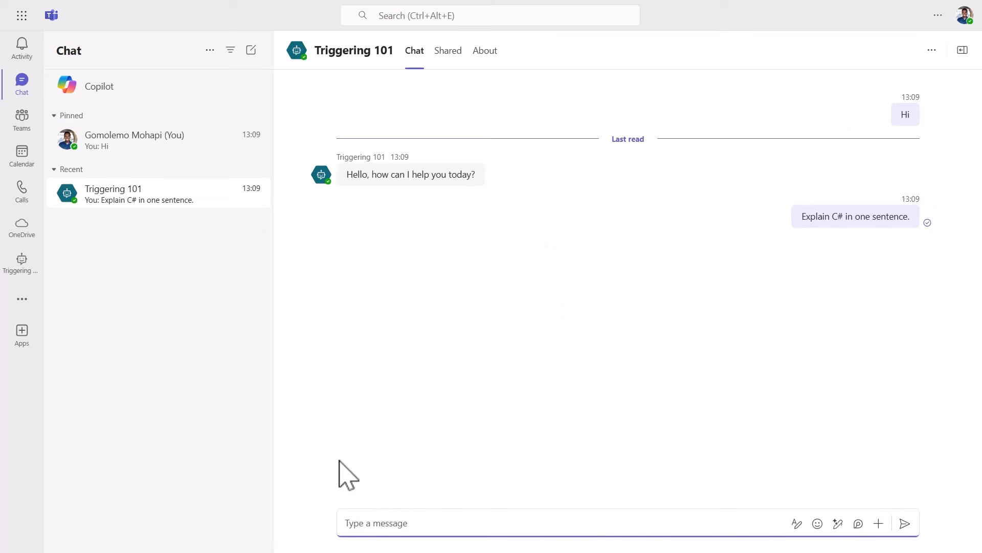